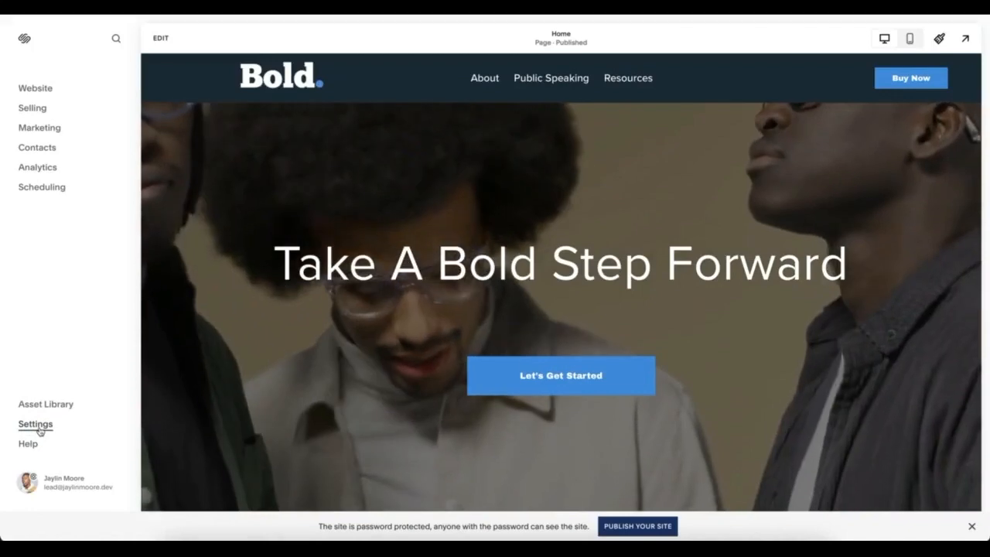
# Set the website's Site Availability to Private in the site settings
pyautogui.click(36, 424)
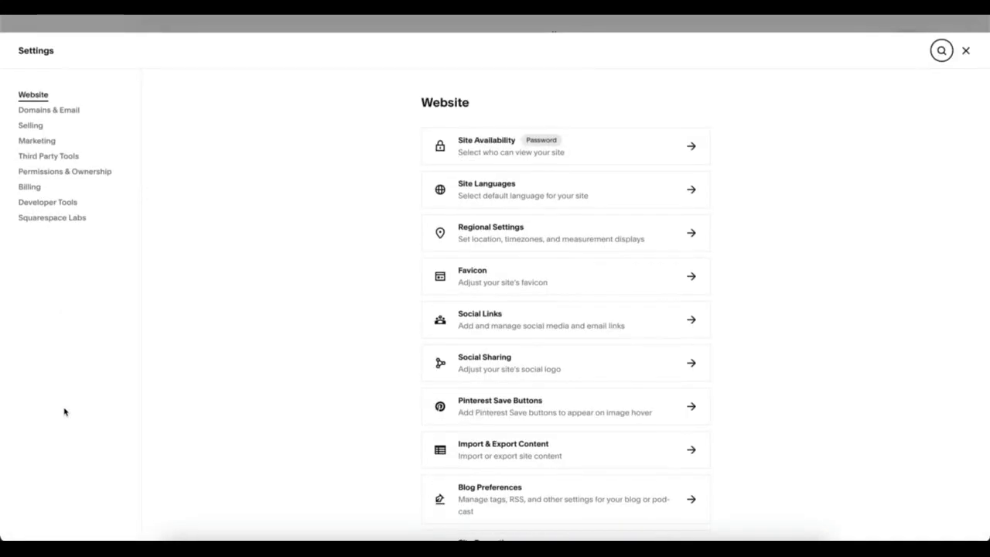
pyautogui.click(461, 143)
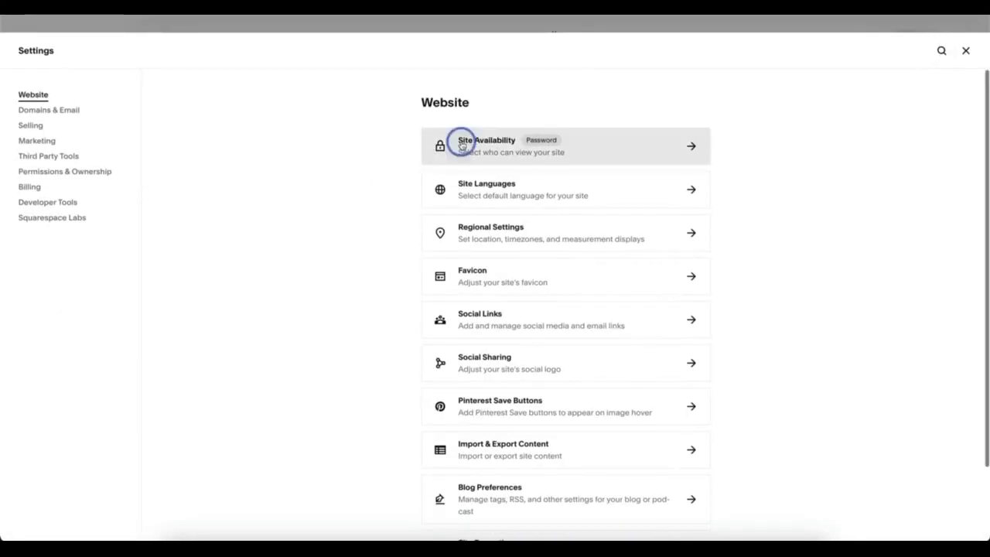
pyautogui.click(446, 302)
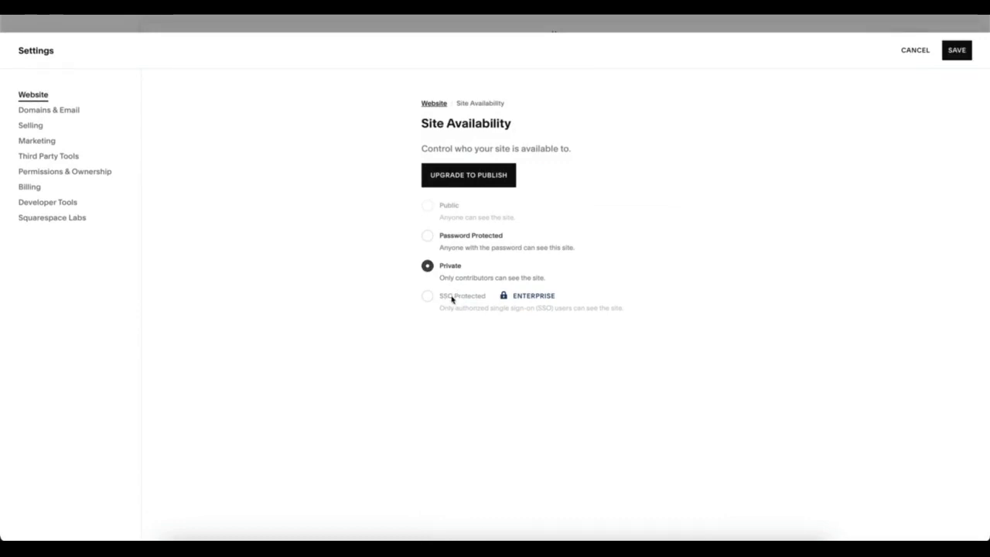
# Leave Site Availability and view the built-in domain's details and Site ID in the domain settings
pyautogui.click(76, 110)
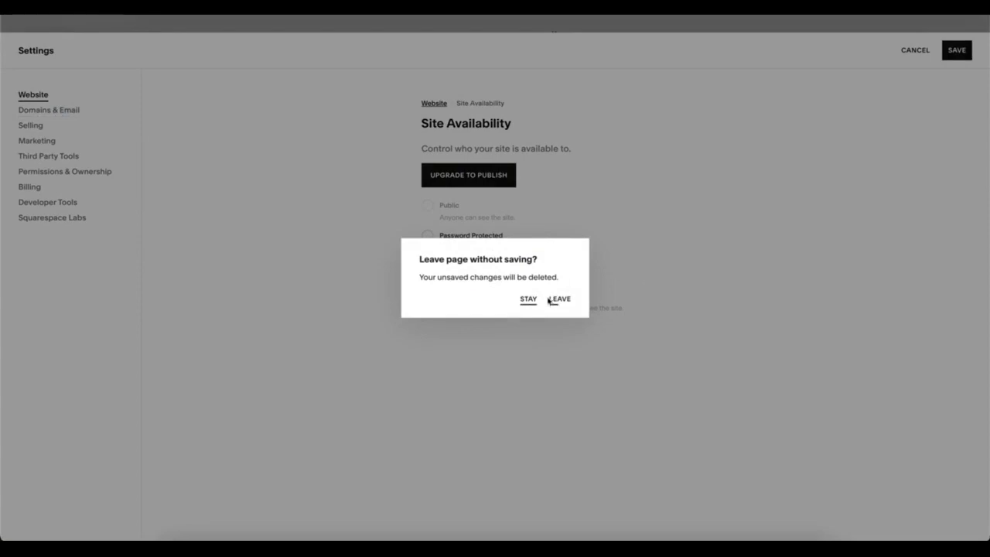
pyautogui.click(559, 299)
pyautogui.click(562, 159)
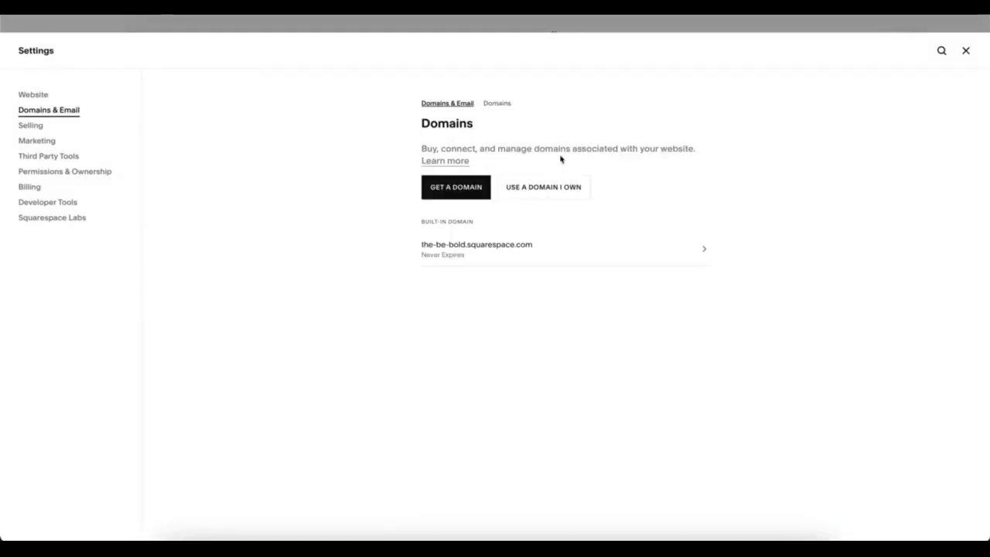
pyautogui.click(459, 248)
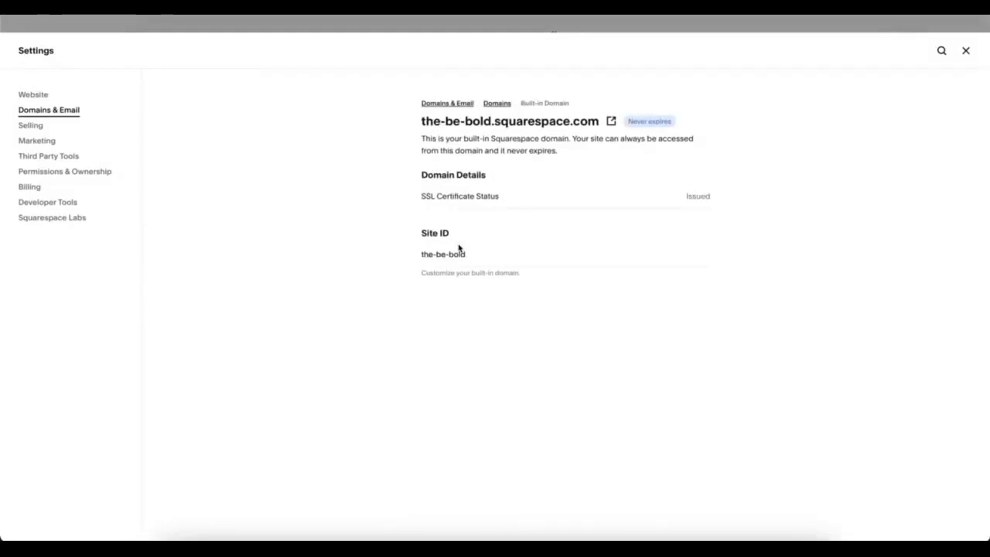
pyautogui.click(470, 252)
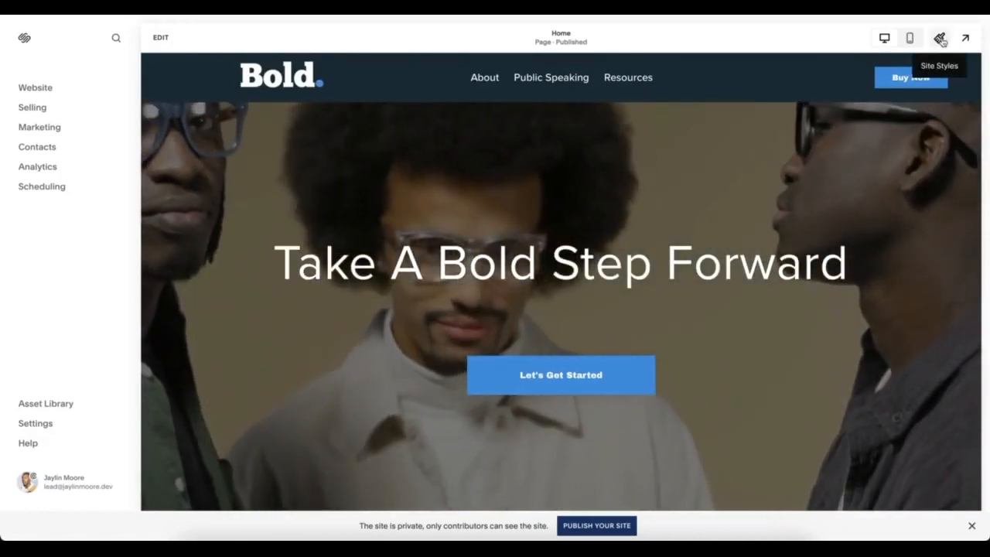
# Try the sans-serif font packs Omnes Pro, Gopher, Thrillers, Six Caps and Cheee in Site Styles
pyautogui.click(939, 37)
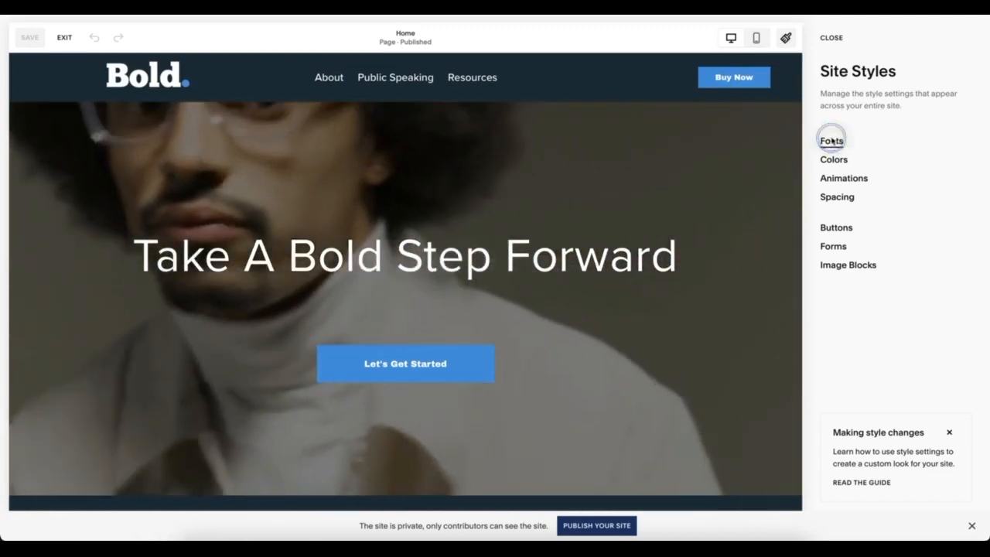
pyautogui.click(831, 141)
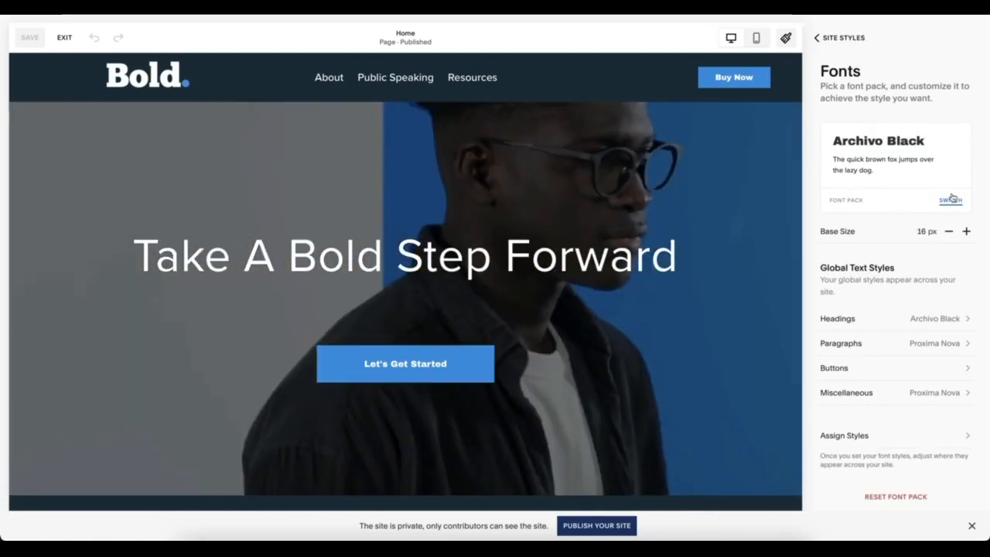
pyautogui.click(950, 199)
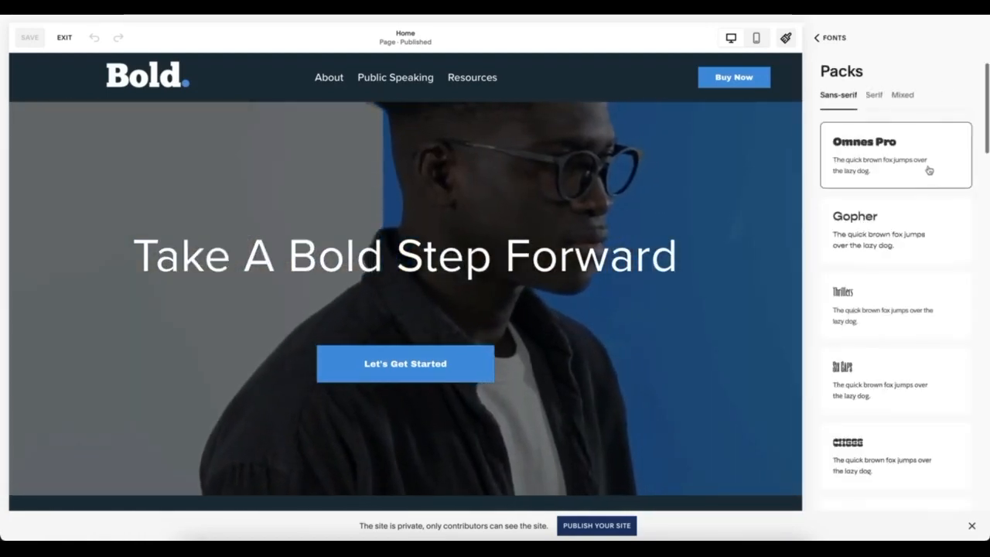
pyautogui.click(928, 170)
pyautogui.click(895, 233)
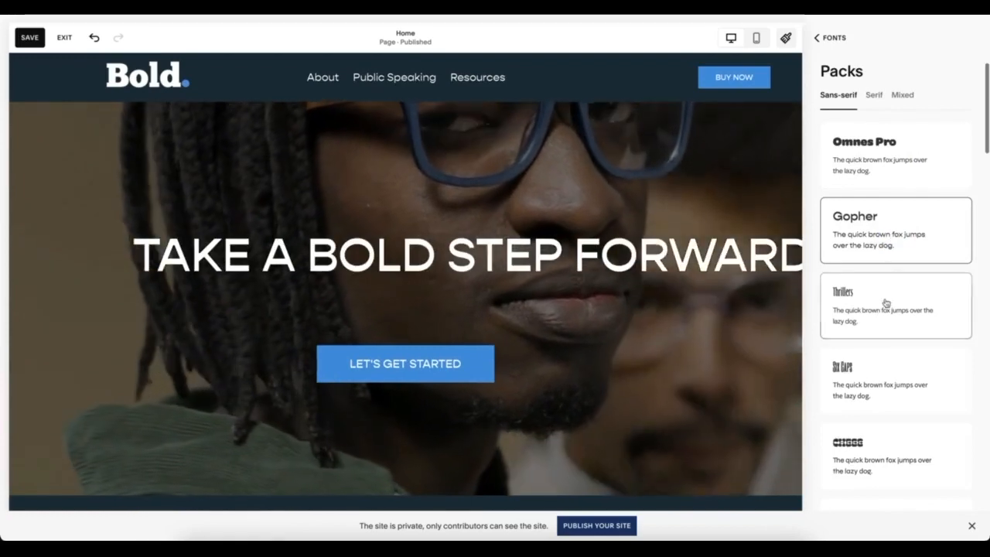
pyautogui.click(884, 303)
pyautogui.click(879, 365)
pyautogui.scroll(-2, 877, 412)
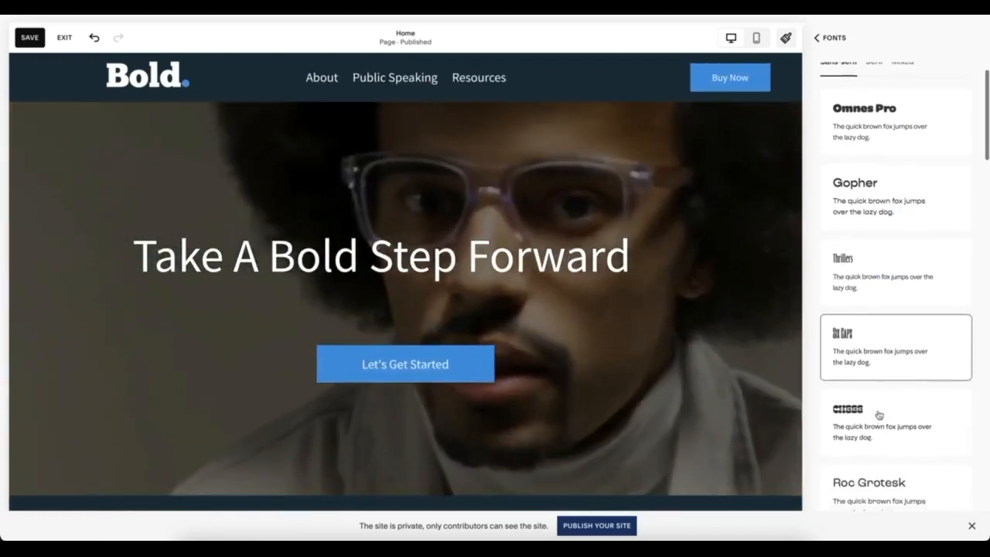
pyautogui.click(878, 409)
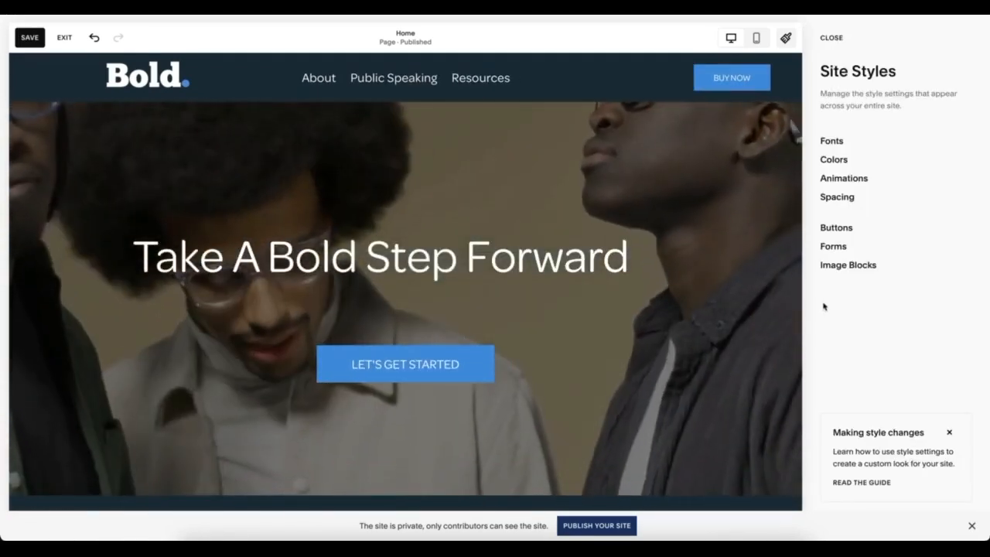
# Try several preset color palettes in the Palette Editor and discard all unsaved style changes
pyautogui.click(839, 160)
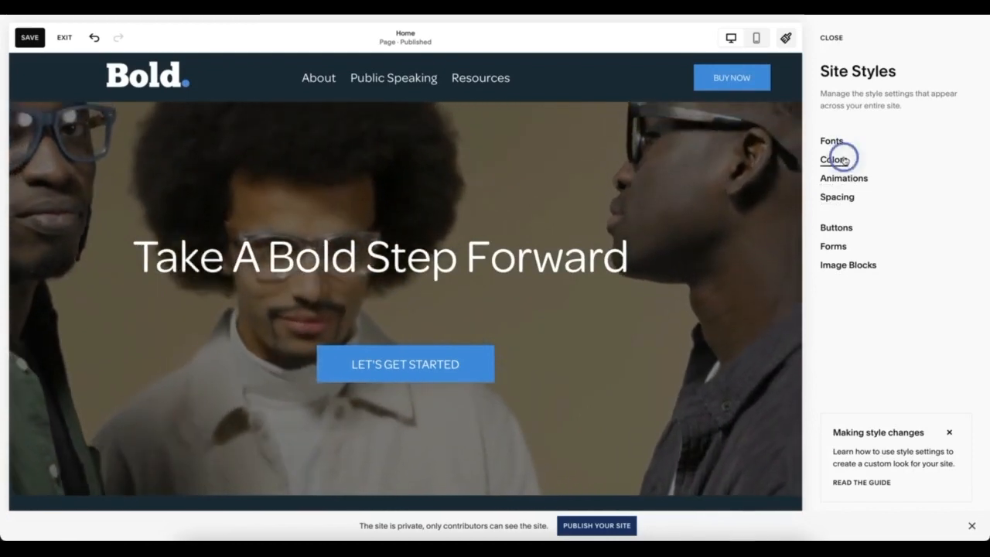
pyautogui.scroll(-1, 858, 297)
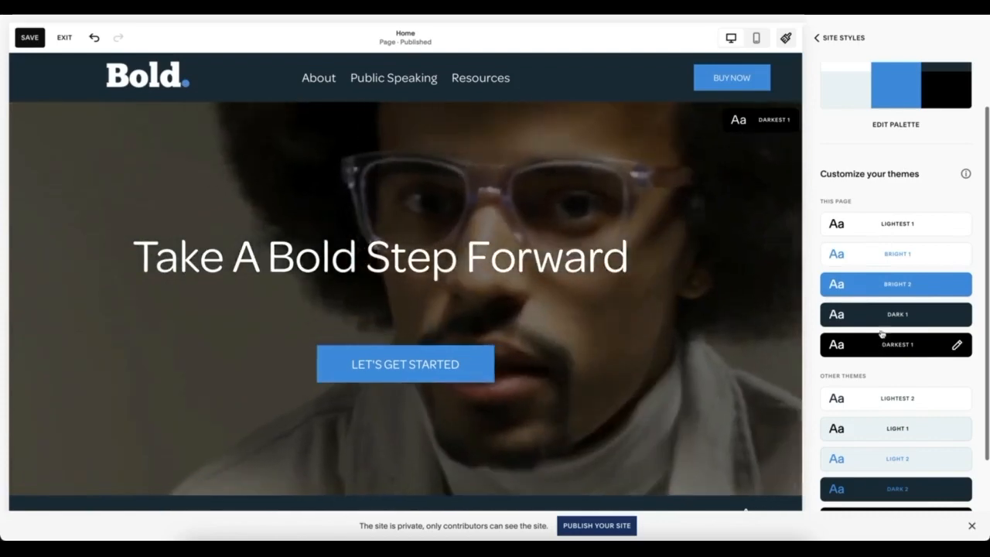
pyautogui.scroll(1, 894, 263)
pyautogui.click(897, 104)
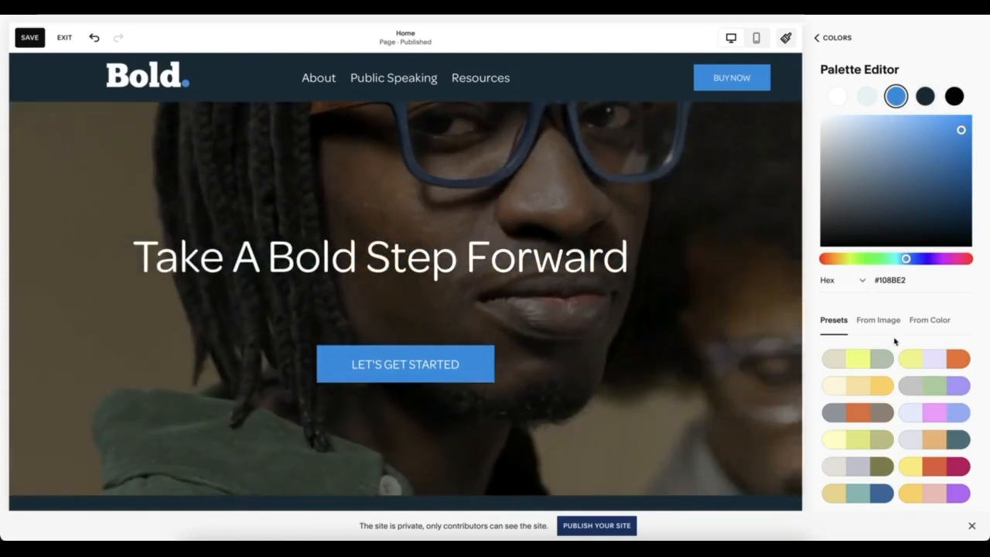
pyautogui.scroll(-2, 895, 337)
pyautogui.click(885, 226)
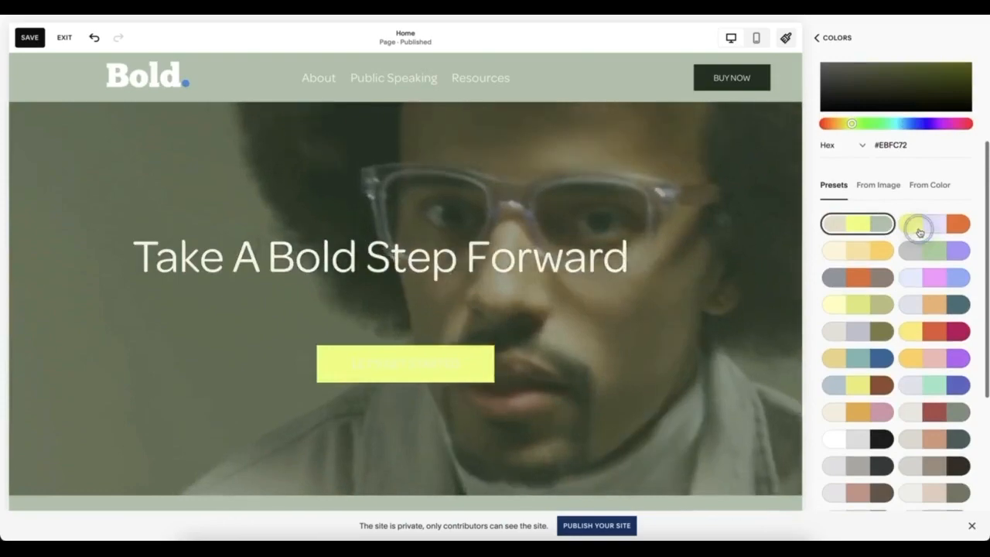
pyautogui.click(862, 249)
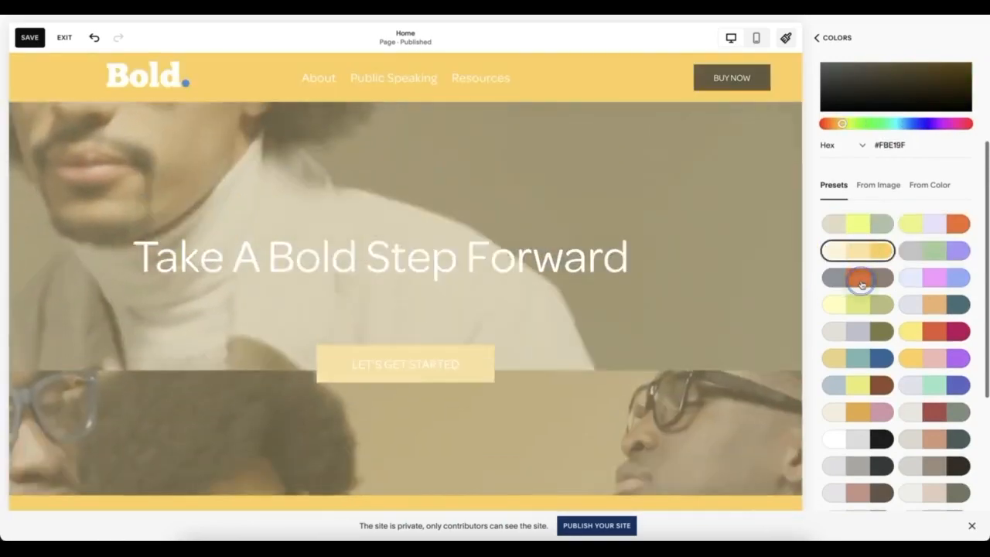
pyautogui.click(860, 282)
pyautogui.click(913, 283)
pyautogui.click(914, 306)
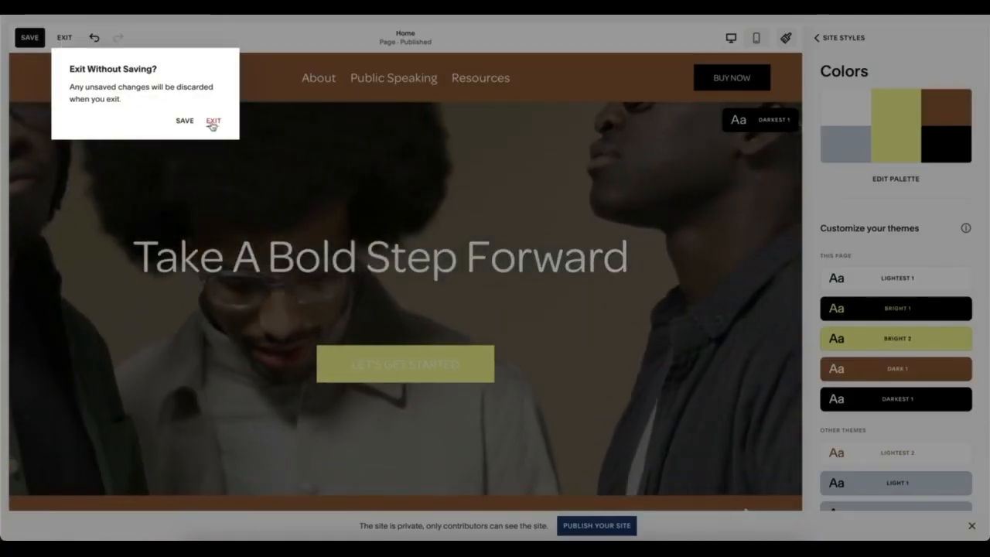
pyautogui.click(212, 123)
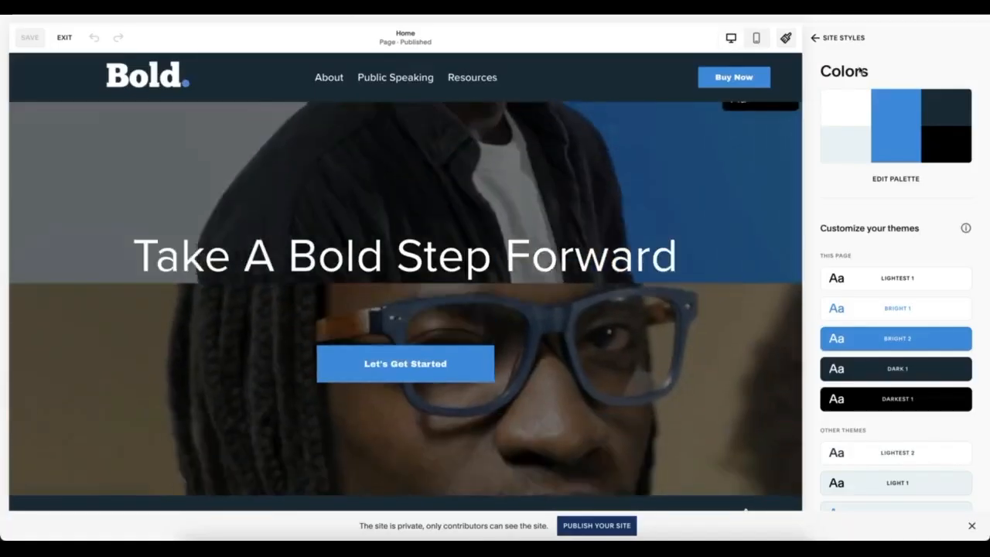
# Examine the color settings of the Lightest 1 theme and return to the color themes
pyautogui.scroll(-3, 865, 190)
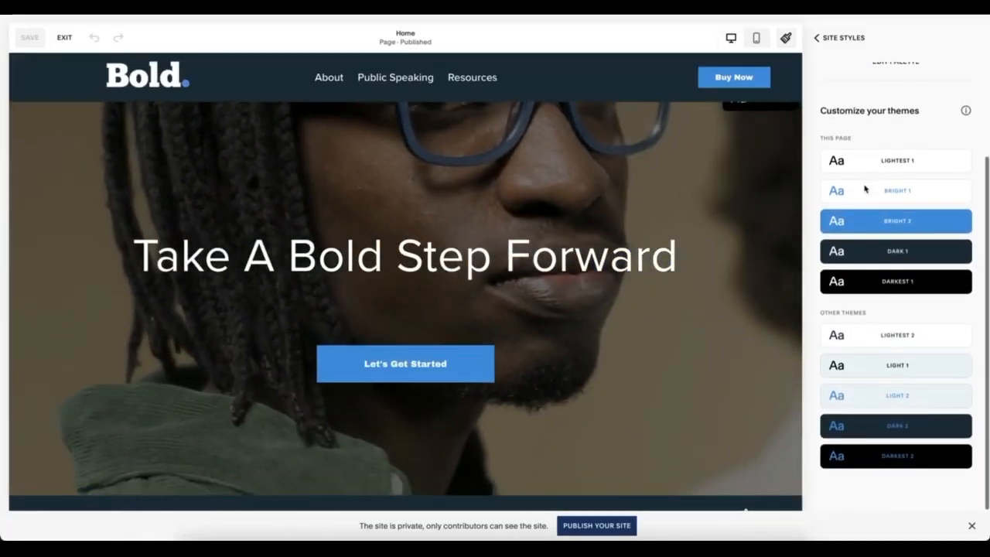
pyautogui.moveTo(963, 167)
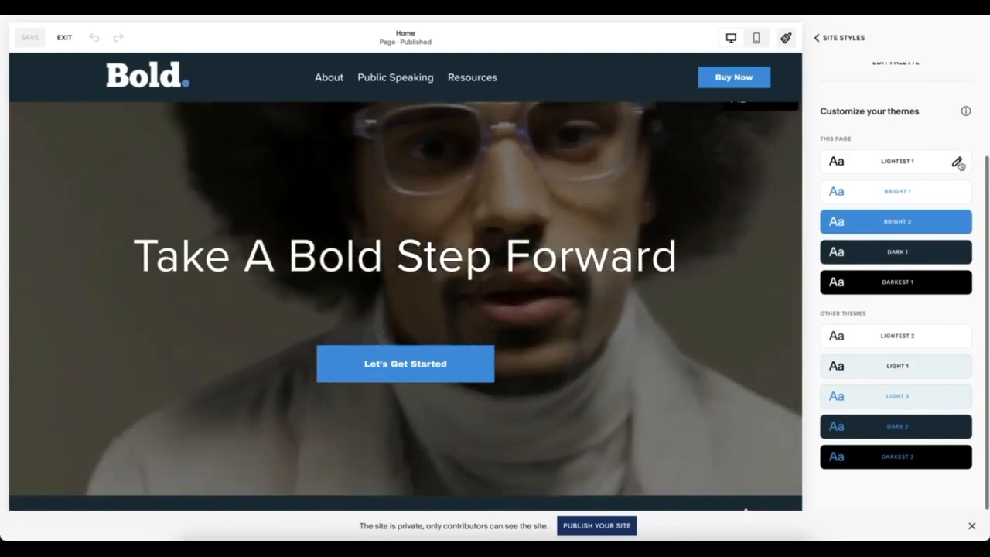
pyautogui.click(957, 162)
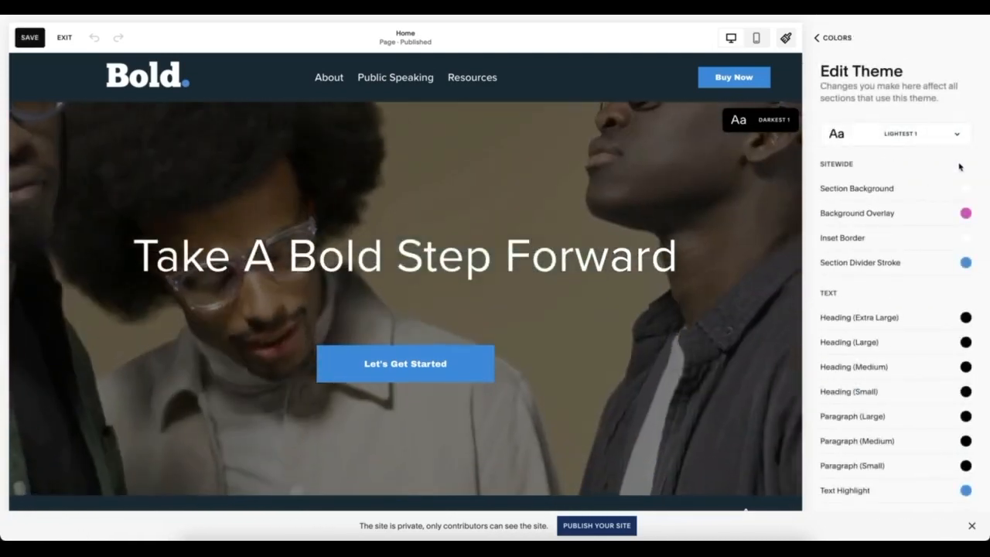
pyautogui.scroll(-4, 899, 294)
pyautogui.click(836, 39)
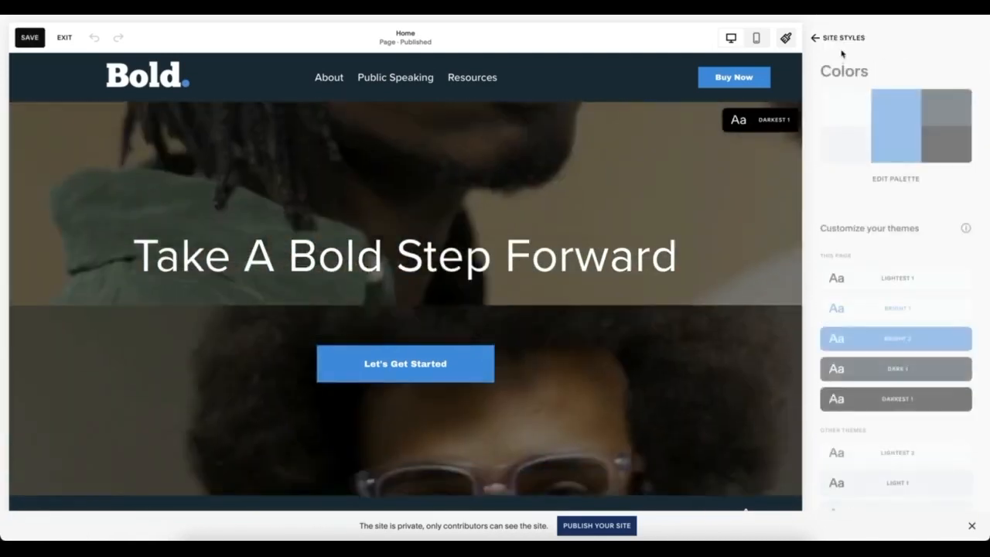
# Try the light, white, dark navy and black palette colors as the Darkest 1 theme's Primary Button Background and return it to blue
pyautogui.scroll(-1, 864, 352)
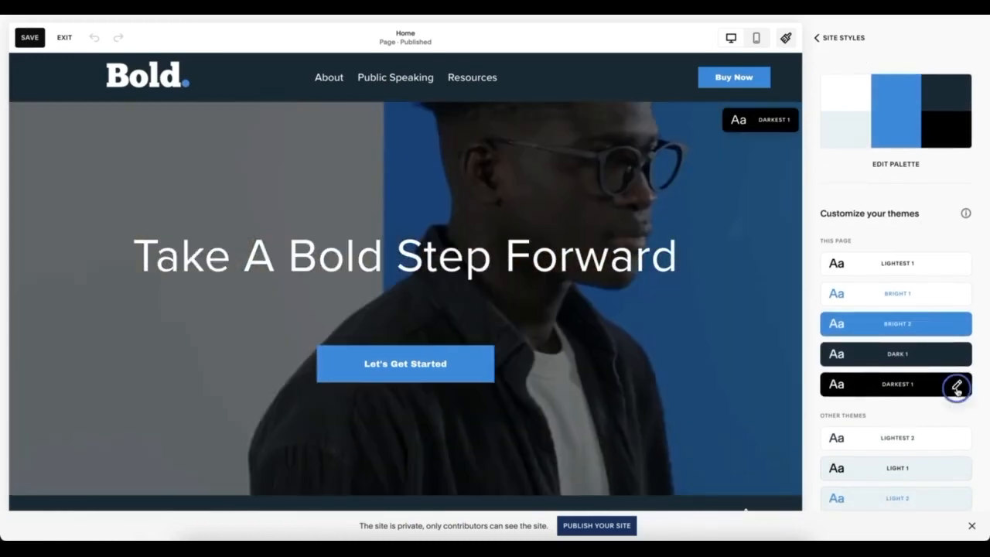
pyautogui.click(957, 387)
pyautogui.scroll(-2, 959, 393)
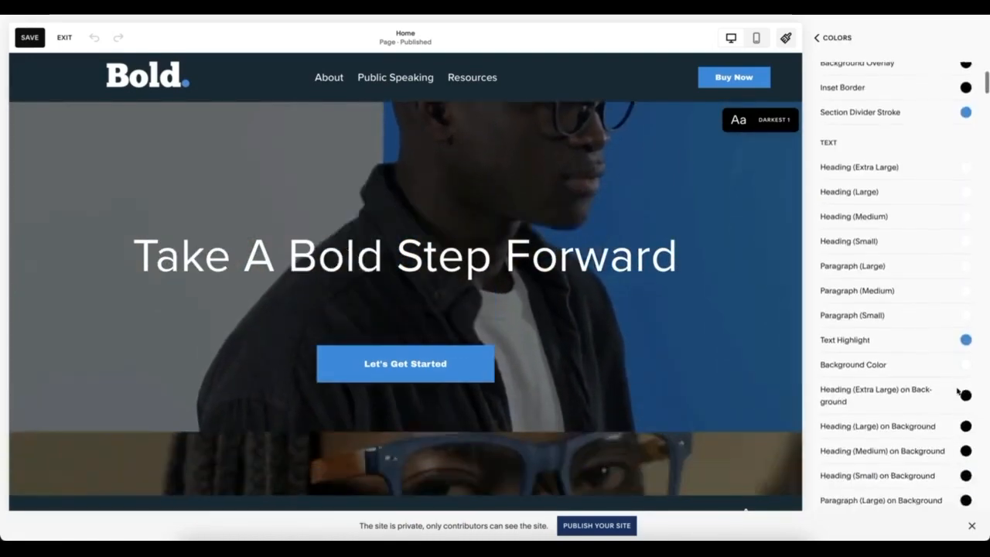
pyautogui.scroll(-4, 958, 393)
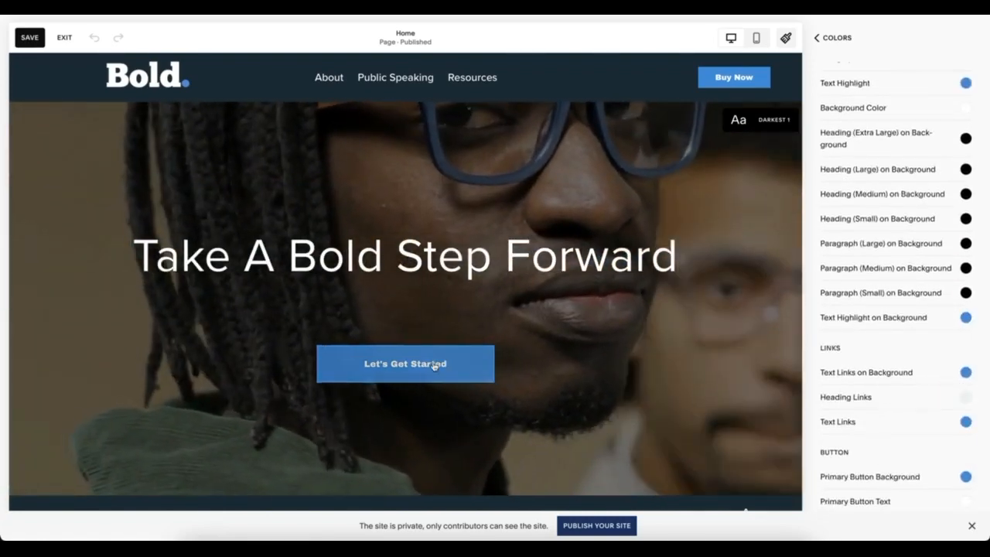
pyautogui.scroll(-2, 890, 404)
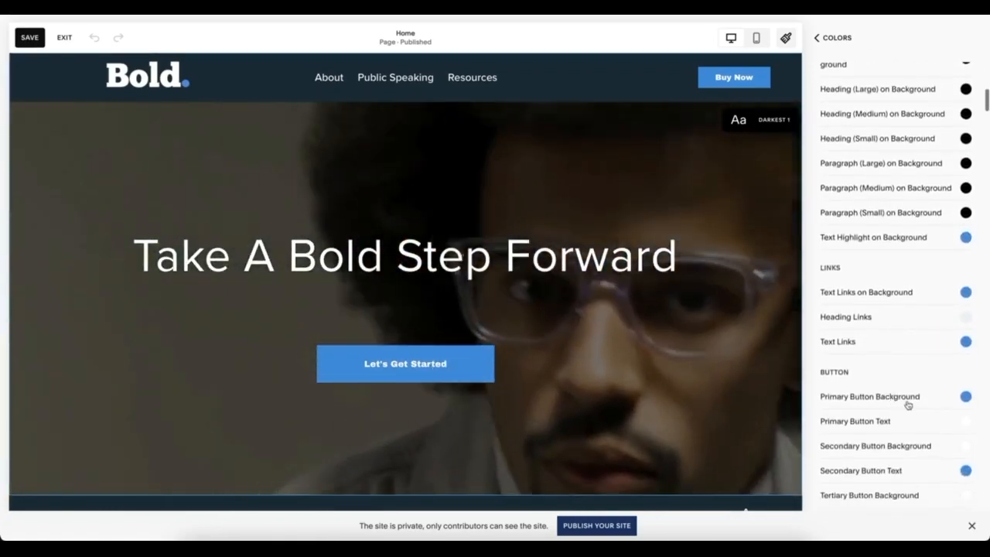
pyautogui.scroll(-3, 912, 407)
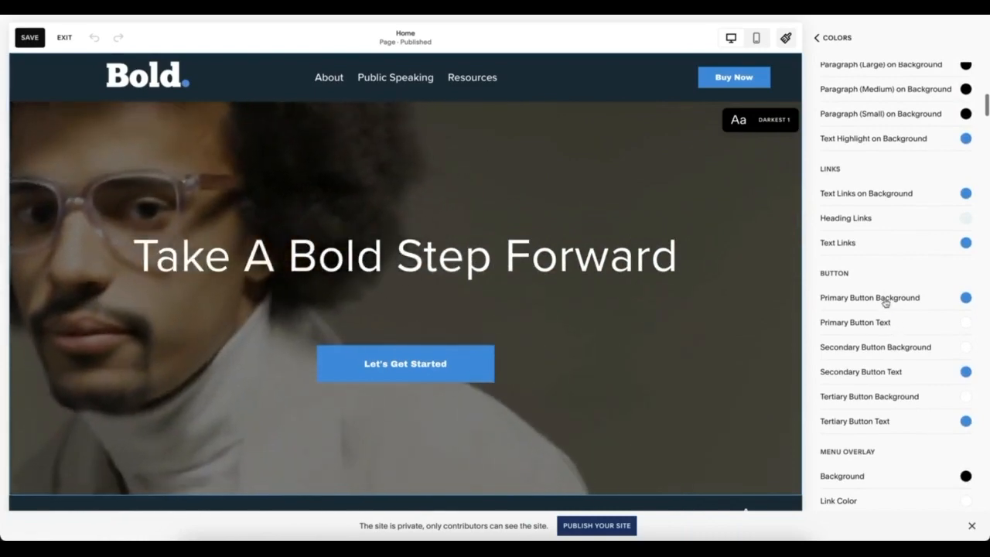
pyautogui.scroll(1, 885, 302)
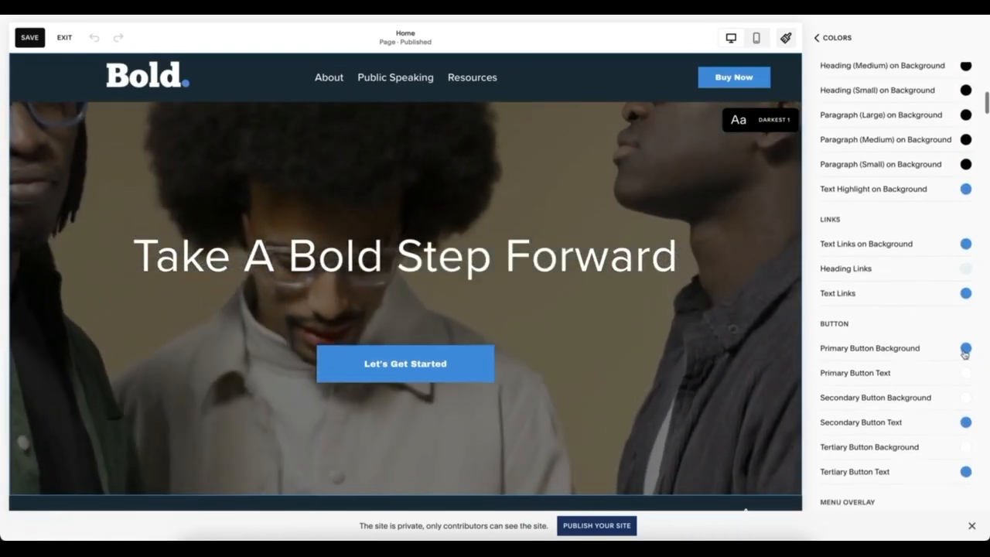
pyautogui.click(964, 350)
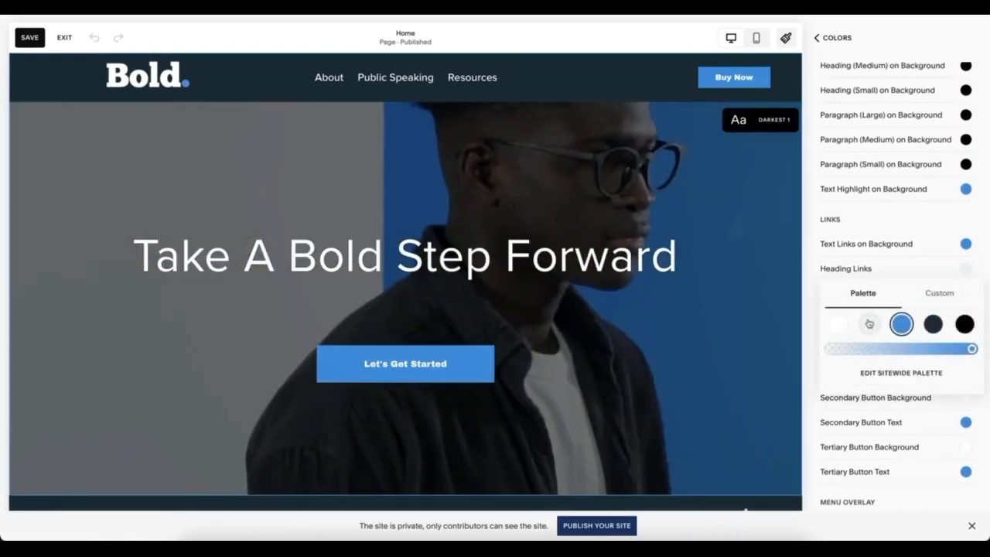
pyautogui.click(869, 323)
pyautogui.click(838, 323)
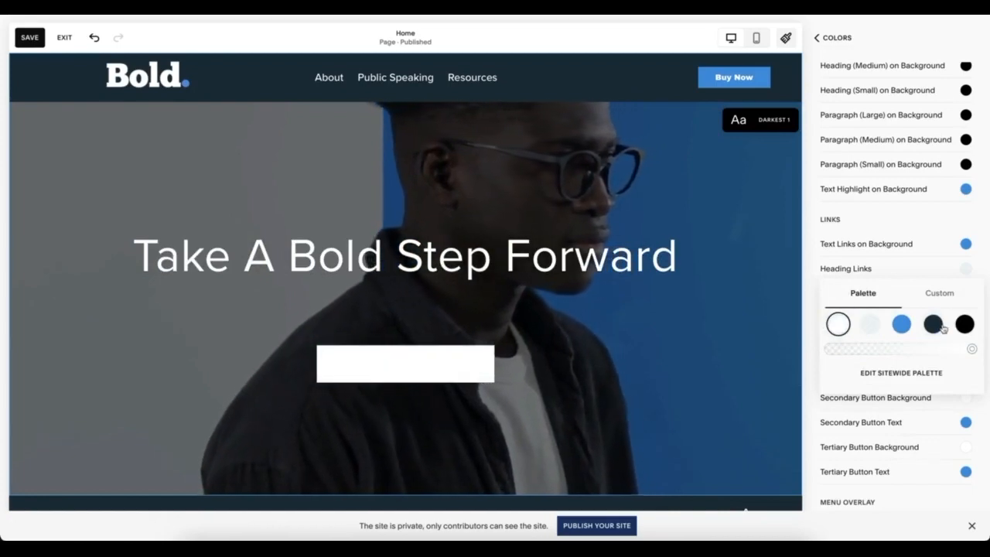
pyautogui.click(932, 323)
pyautogui.click(965, 323)
pyautogui.click(901, 324)
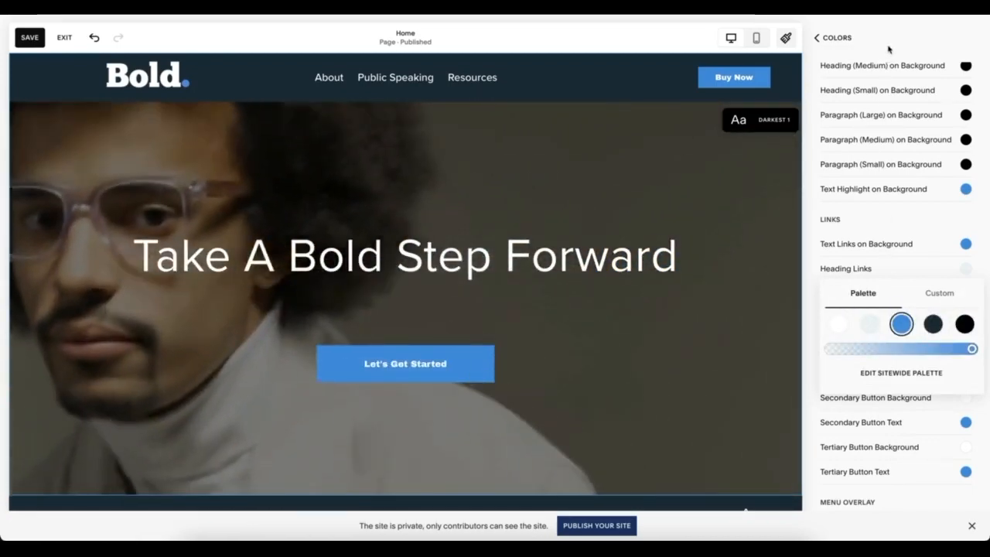
pyautogui.click(833, 38)
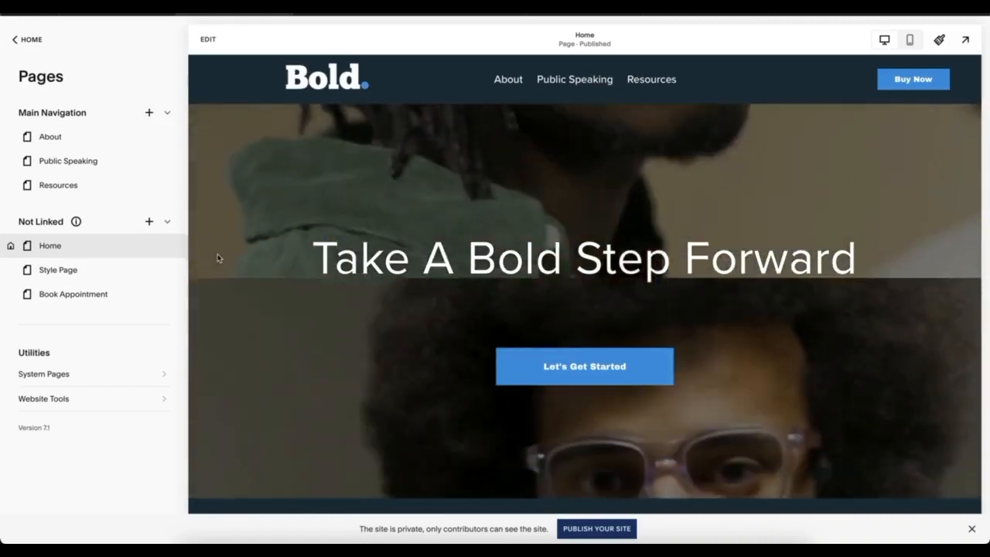
# Open the unlinked Style Page to view its headings, paragraphs, buttons and color swatches
pyautogui.click(106, 268)
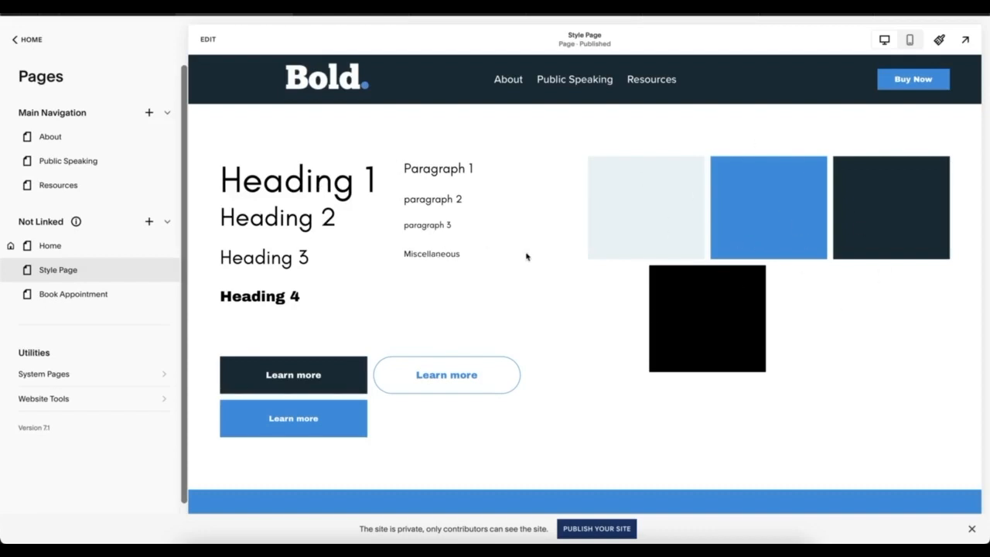
# Open the site-wide Primary button styles, try Proxima Nova as the text font and return to Archivo Black
pyautogui.click(940, 41)
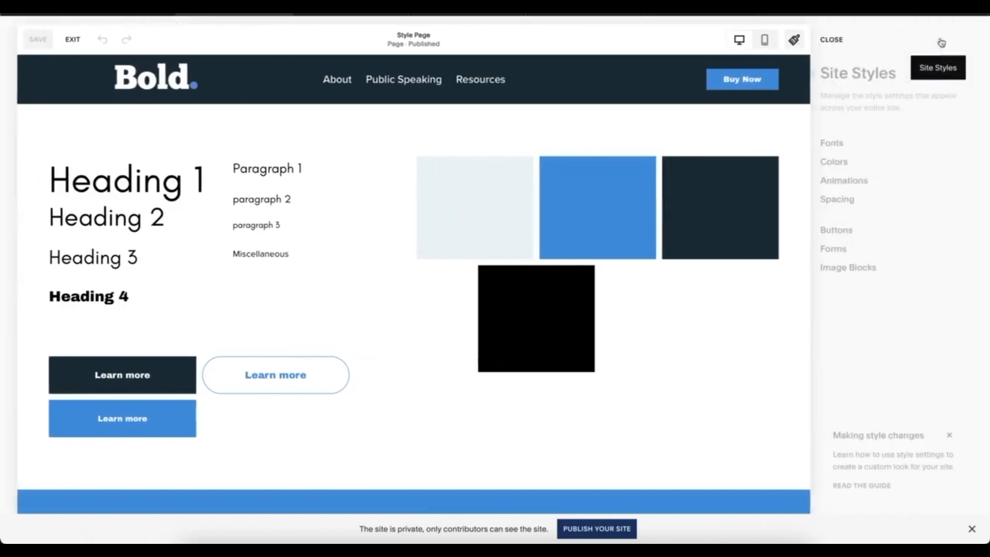
pyautogui.click(837, 229)
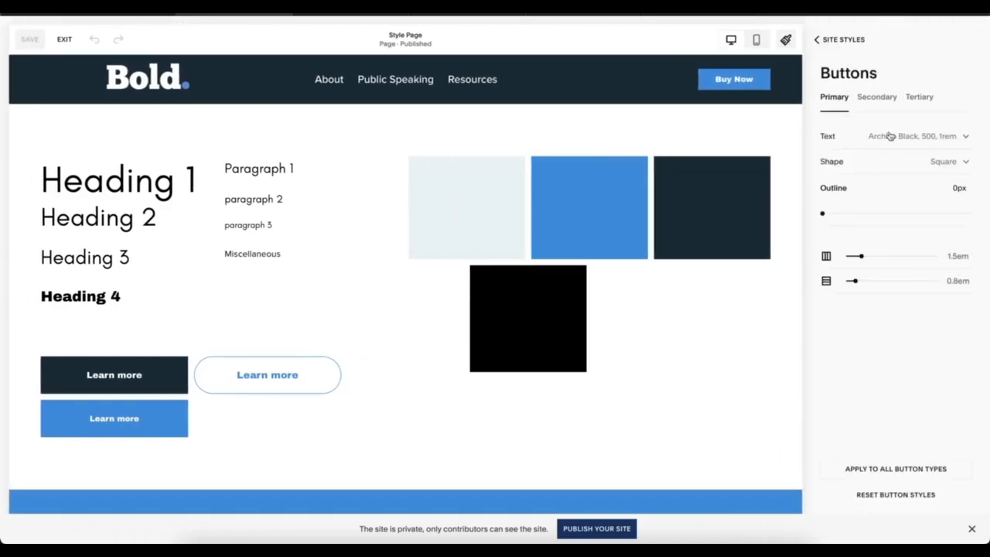
pyautogui.click(890, 136)
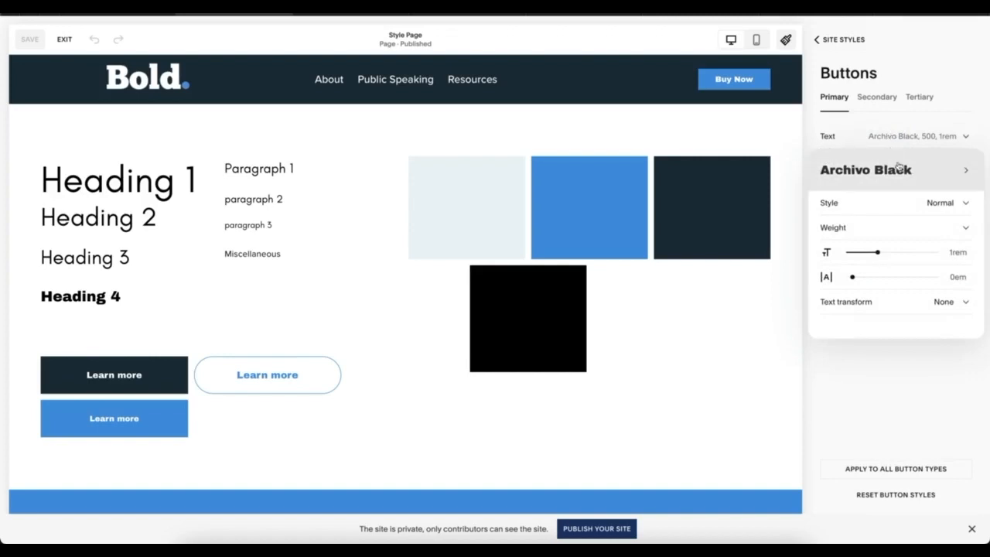
pyautogui.click(898, 165)
pyautogui.click(876, 222)
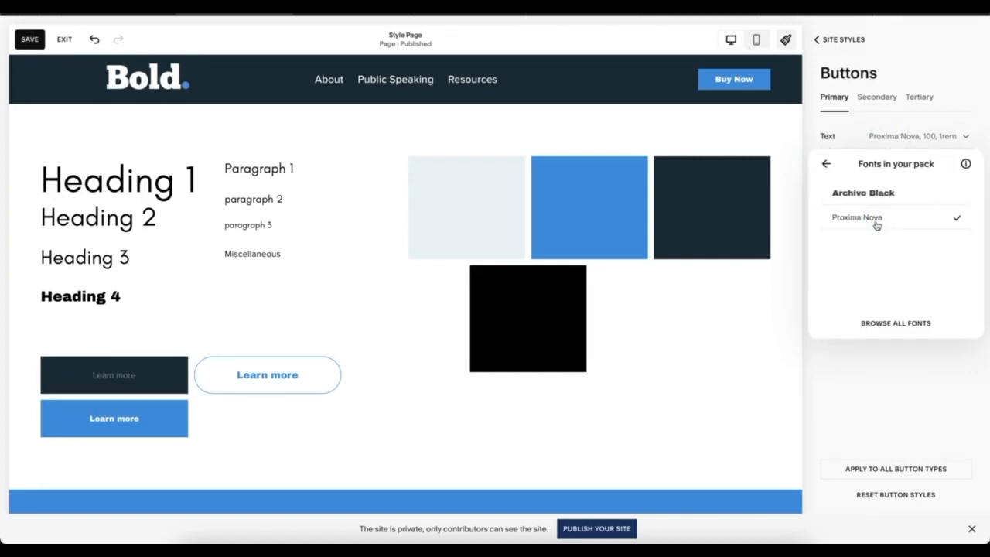
pyautogui.click(878, 200)
# Browse all fonts for the Primary button text, then try a larger text size and wider letter spacing
pyautogui.click(886, 323)
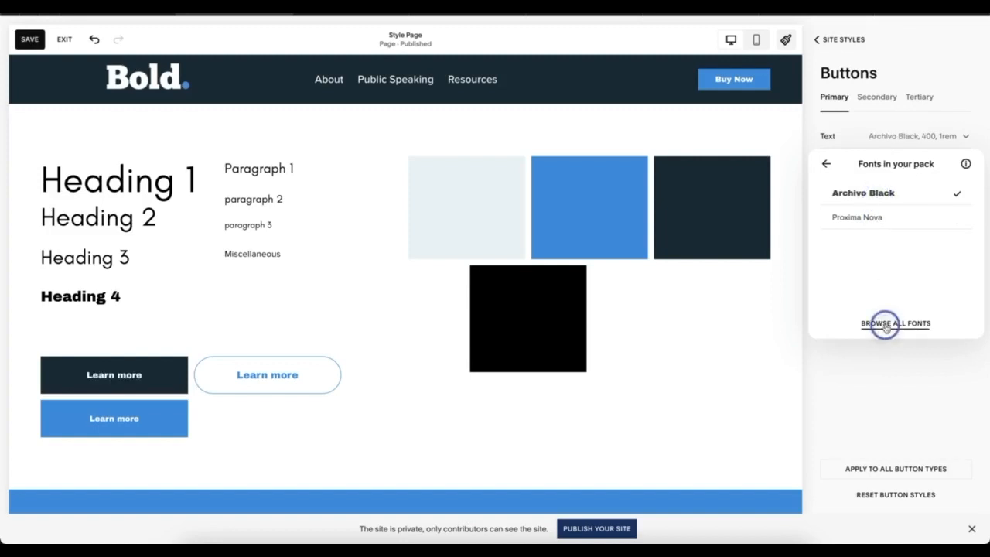
pyautogui.scroll(-5, 874, 294)
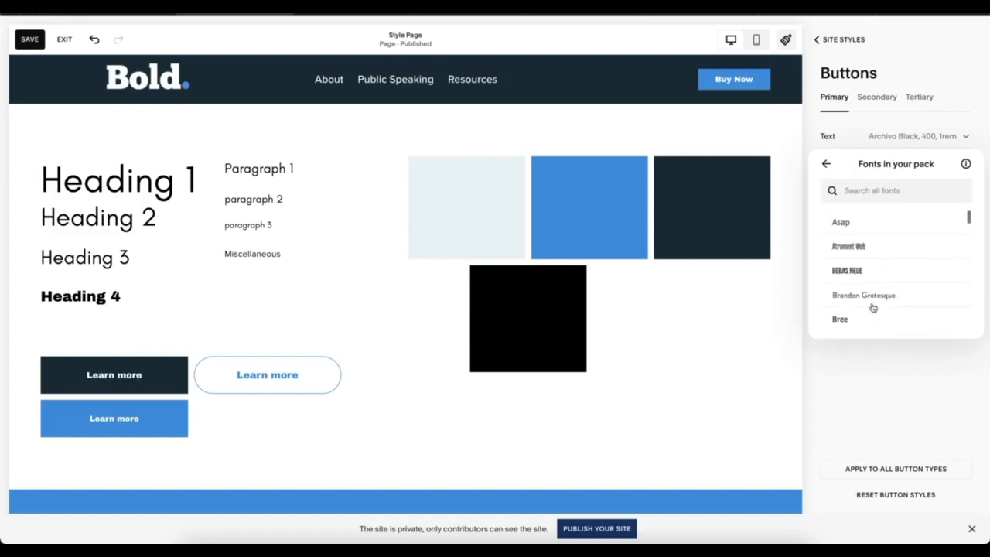
pyautogui.click(866, 278)
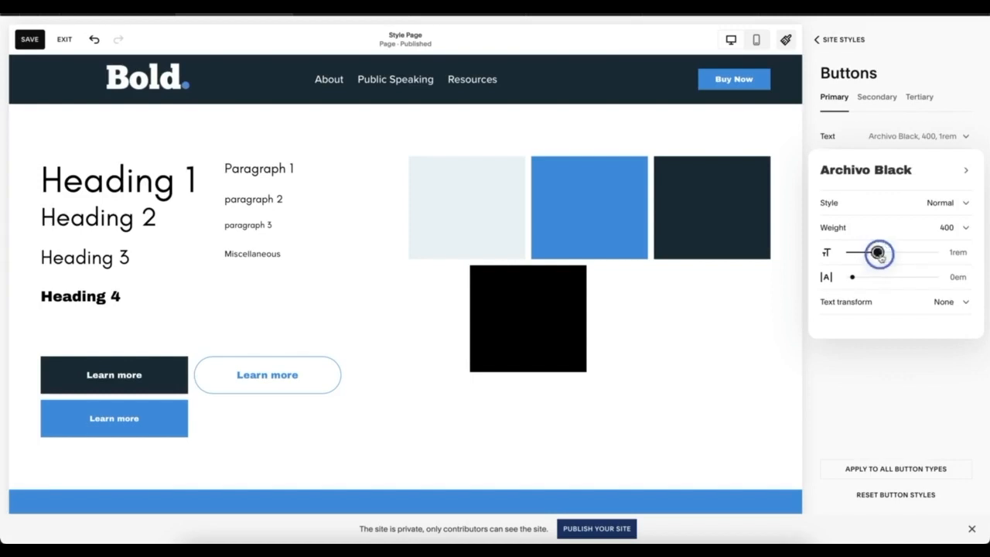
pyautogui.moveTo(876, 252); pyautogui.dragTo(906, 252)
pyautogui.moveTo(853, 278); pyautogui.dragTo(902, 276)
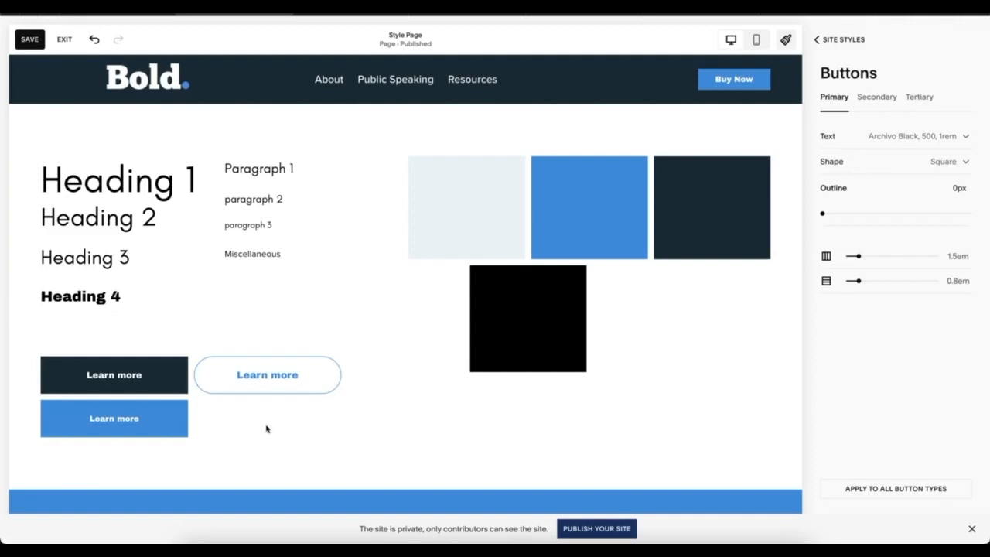
# Examine the Secondary and Tertiary button style settings and return to the Site Styles overview
pyautogui.click(881, 97)
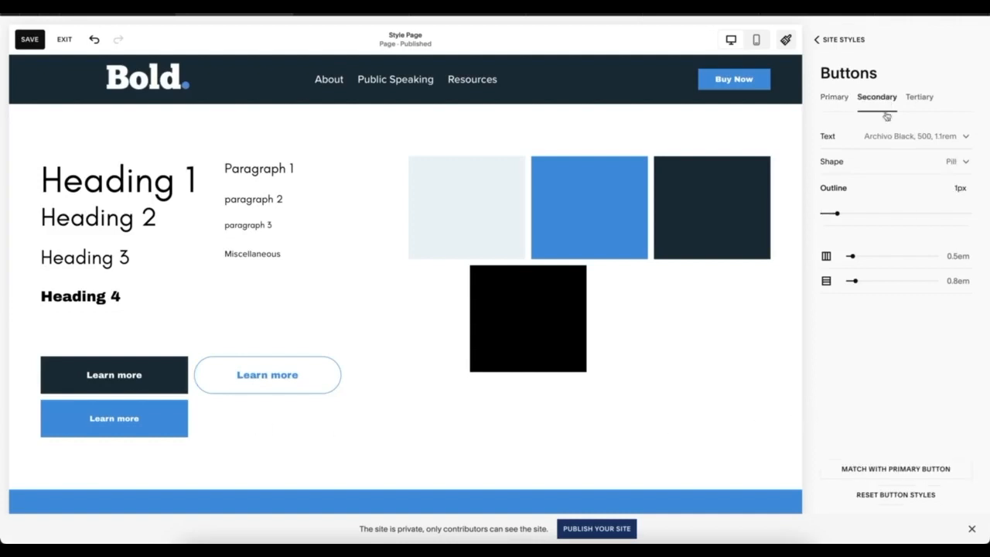
pyautogui.click(918, 96)
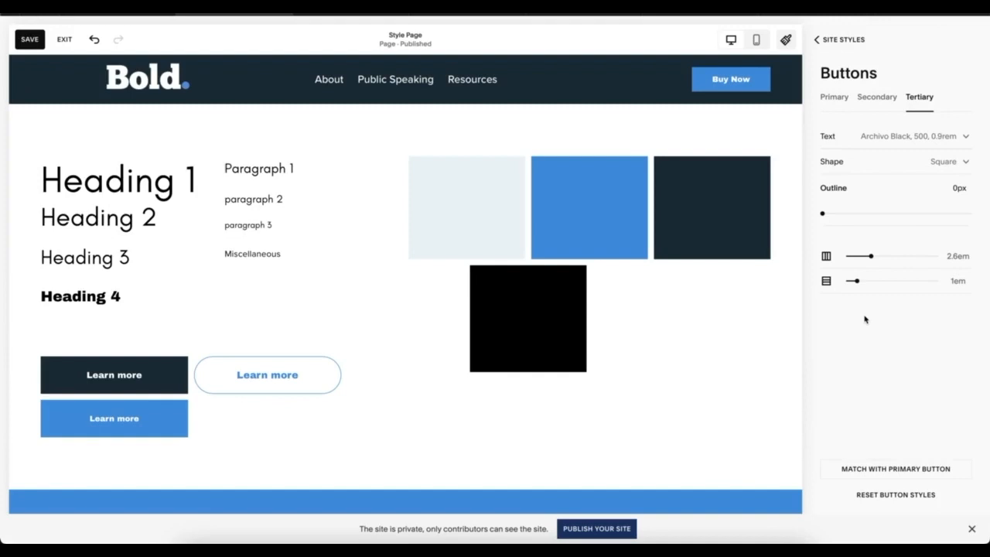
pyautogui.click(747, 366)
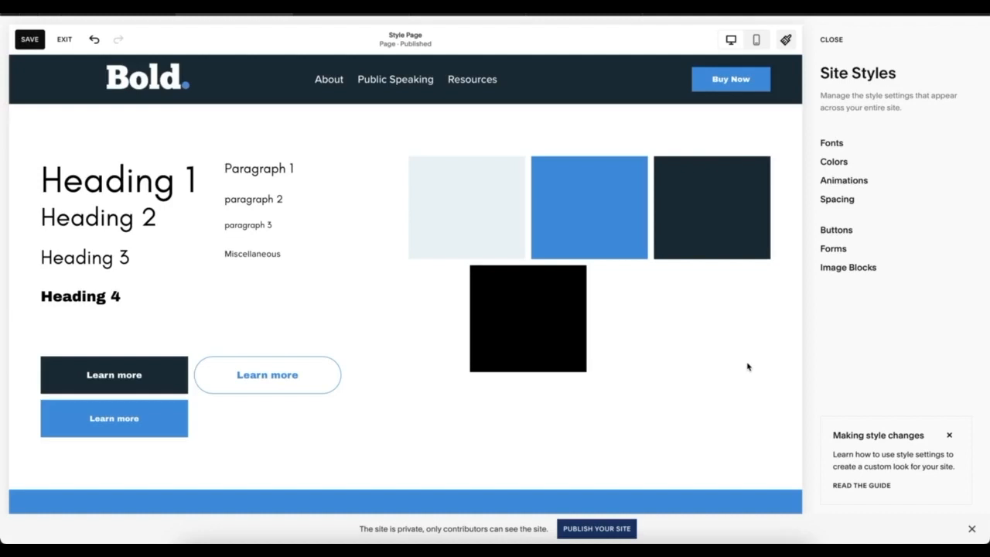
# Try the yellow-green, lavender and orange preset in the site's color Palette Editor
pyautogui.click(834, 162)
pyautogui.click(895, 180)
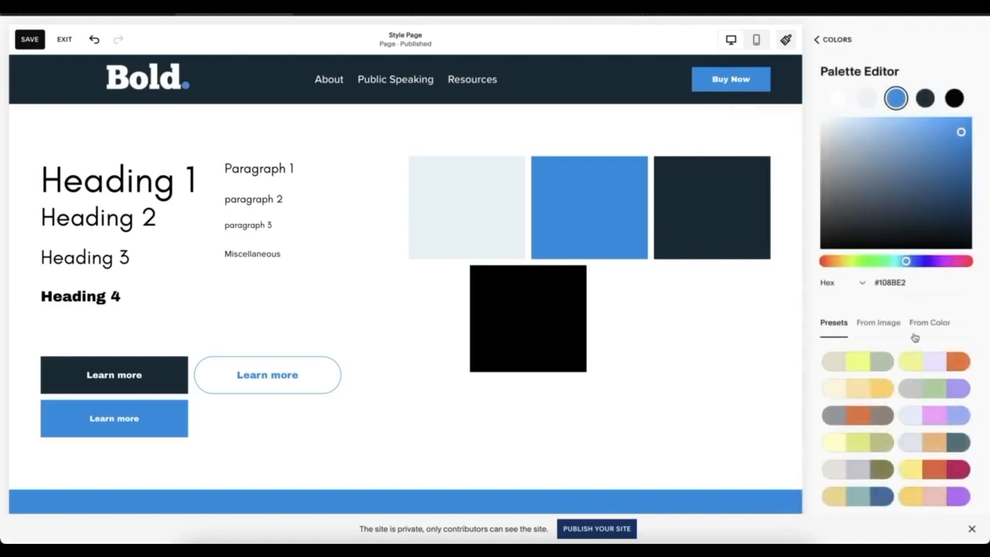
pyautogui.click(922, 363)
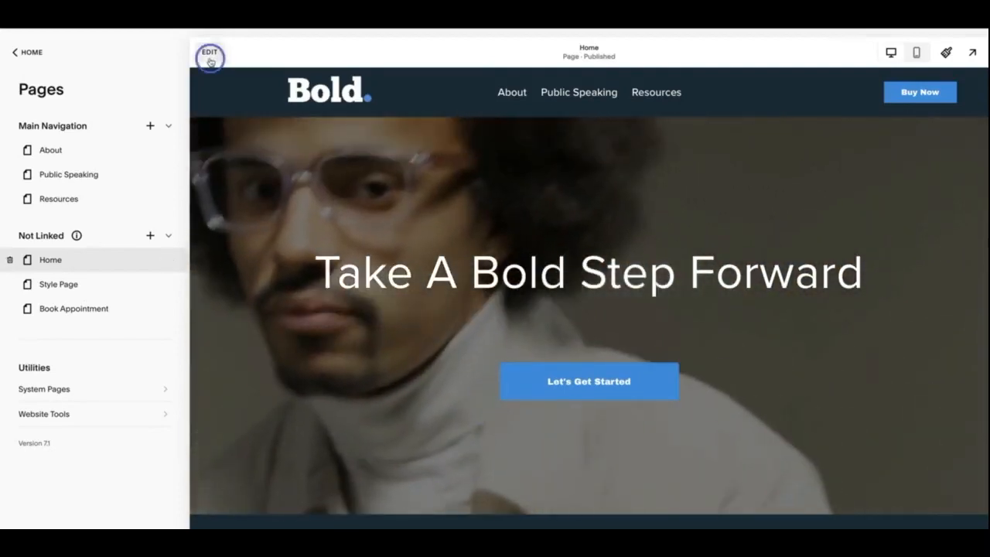
# Open the Home page's site header for editing to view its elements, and exit back to the page list
pyautogui.click(210, 57)
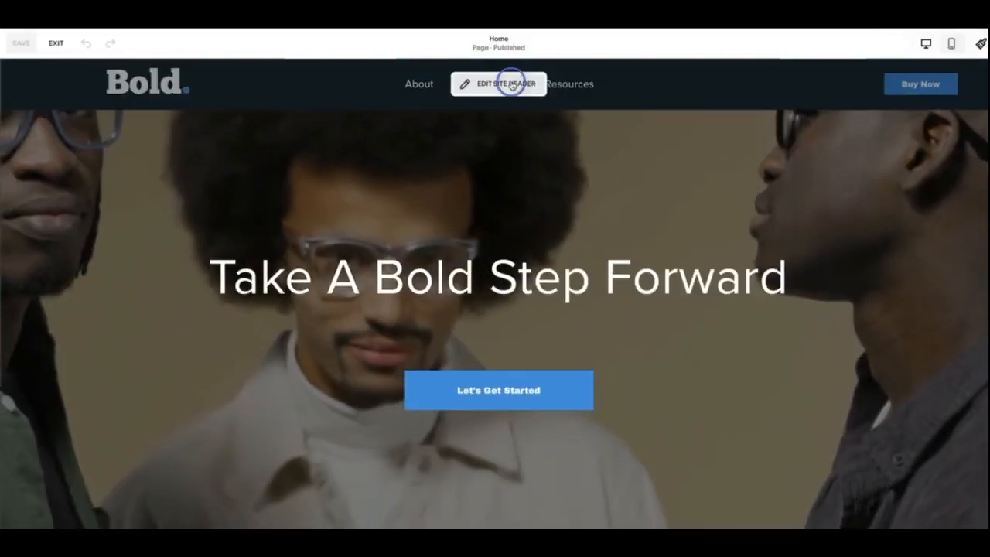
pyautogui.click(511, 85)
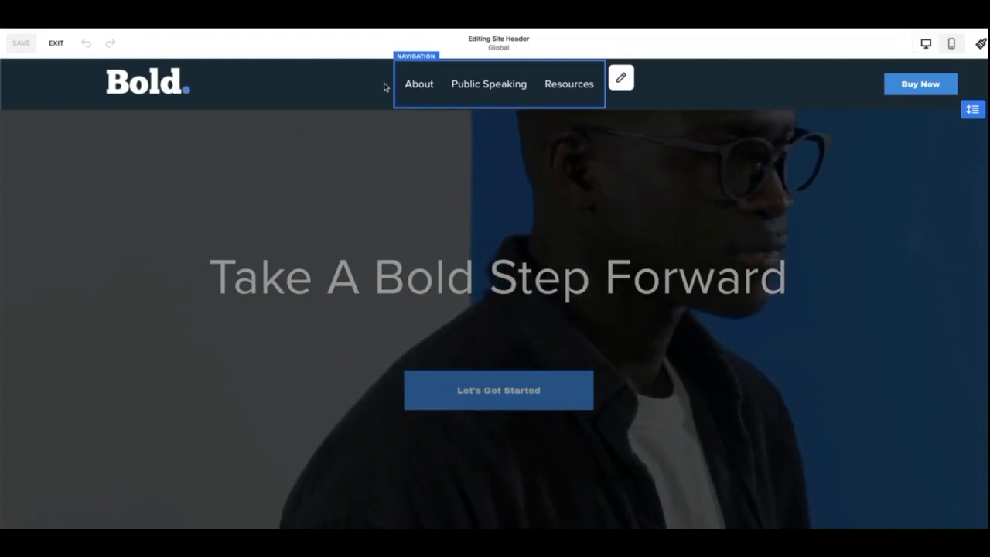
pyautogui.click(55, 44)
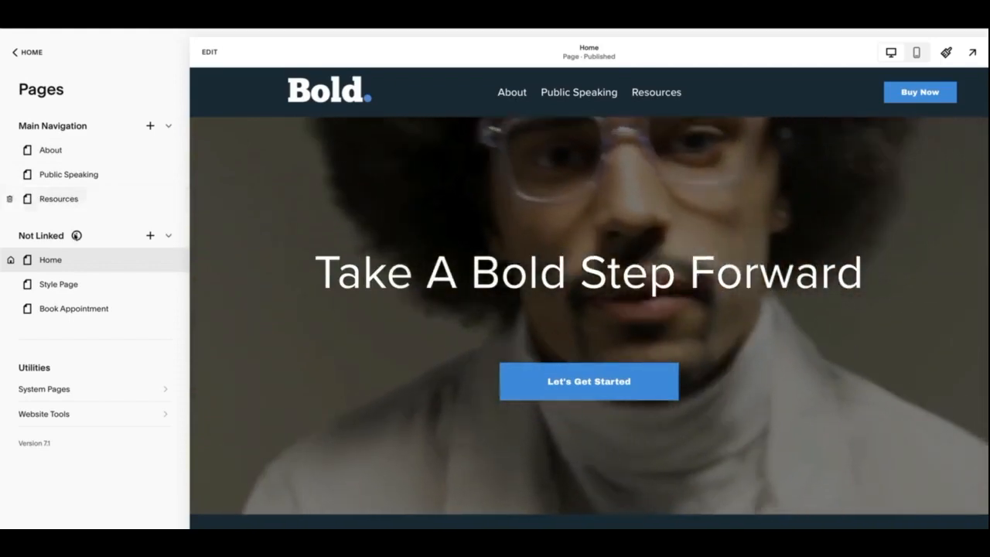
pyautogui.moveTo(77, 235)
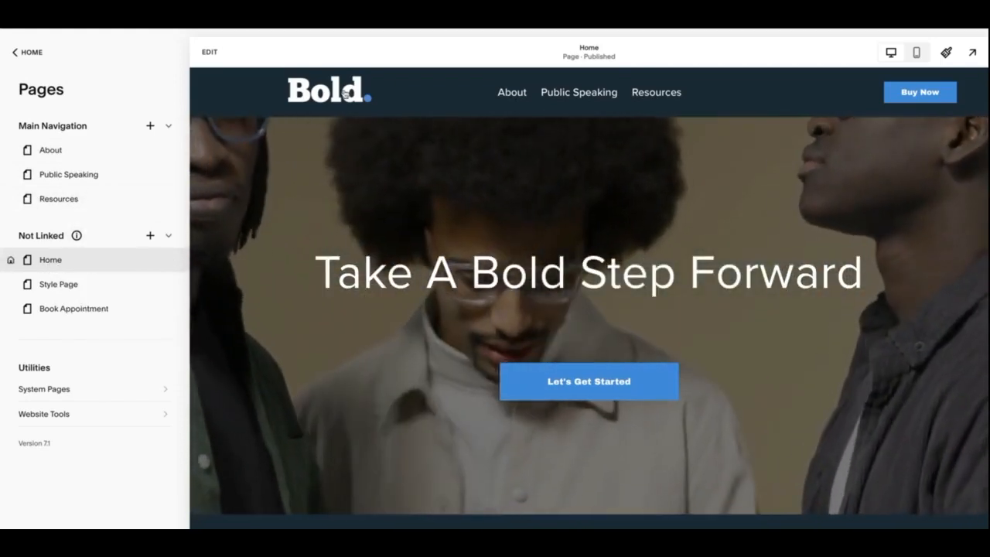
# Reopen the site header for editing and examine the site title and logo settings
pyautogui.click(210, 52)
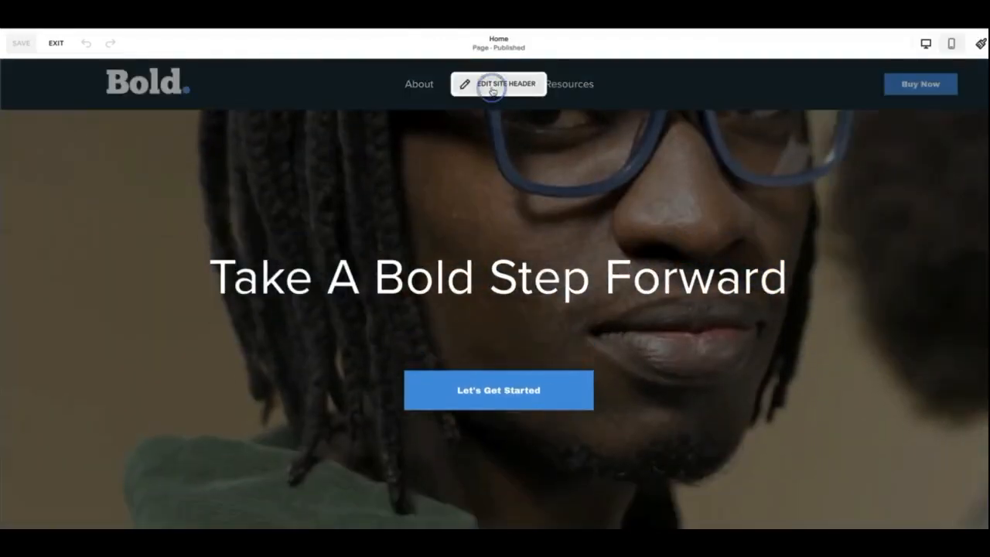
pyautogui.click(464, 84)
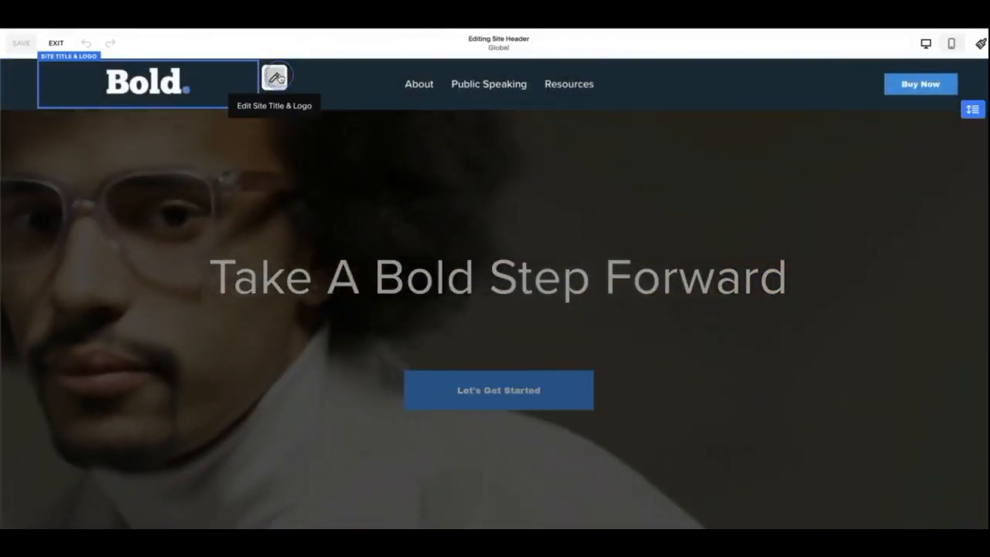
pyautogui.click(273, 78)
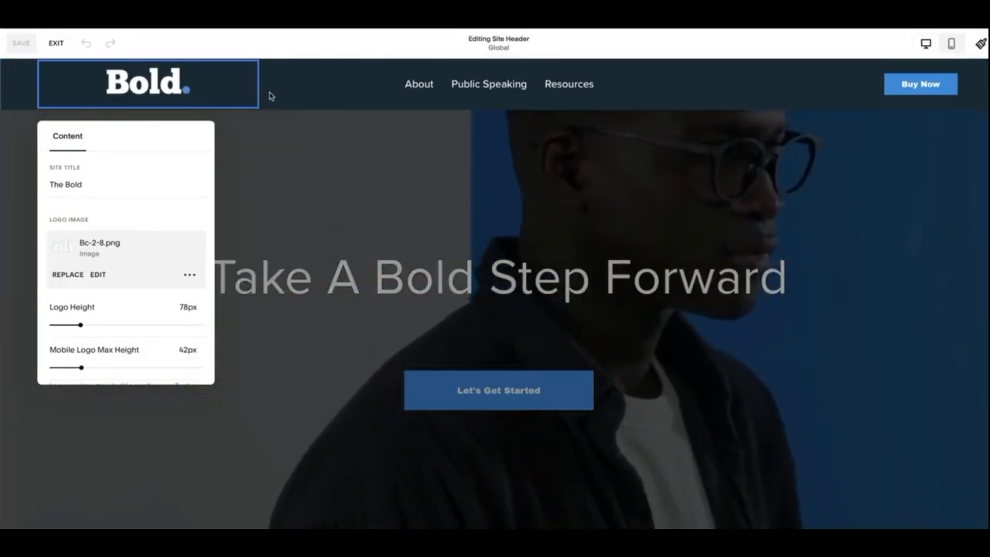
pyautogui.click(270, 96)
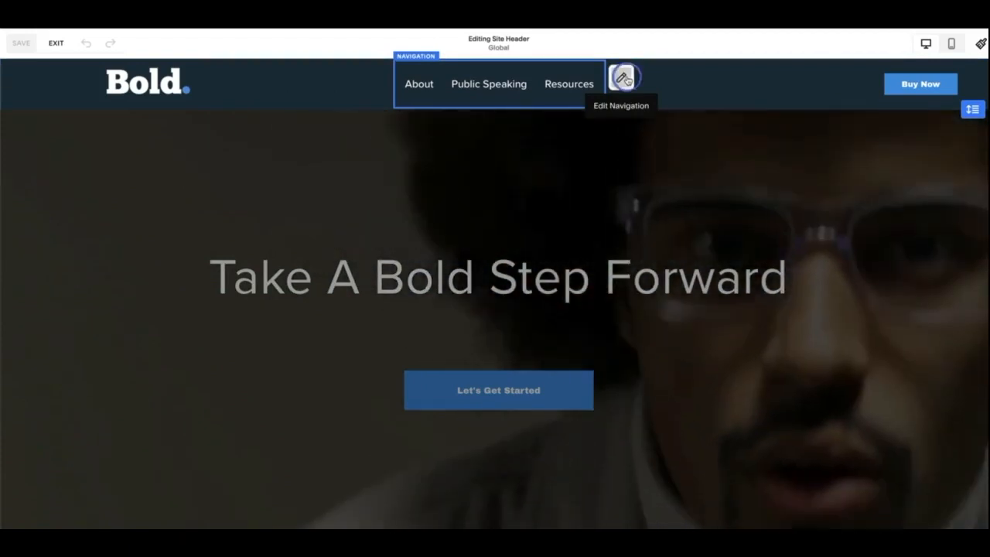
# Try reordering the header navigation by moving Public Speaking ahead of About and Resources to the front, and show the pages
pyautogui.click(622, 78)
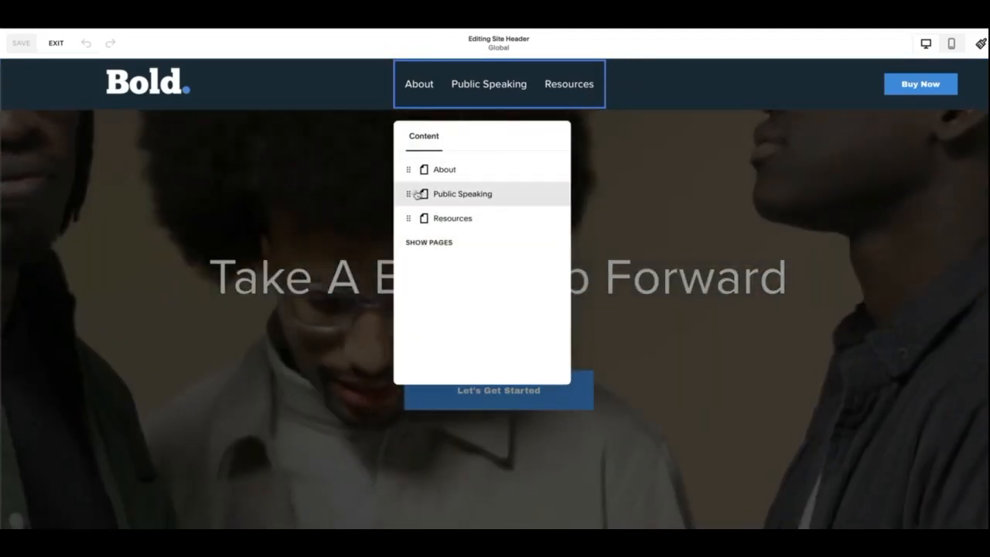
pyautogui.moveTo(410, 193); pyautogui.dragTo(409, 176)
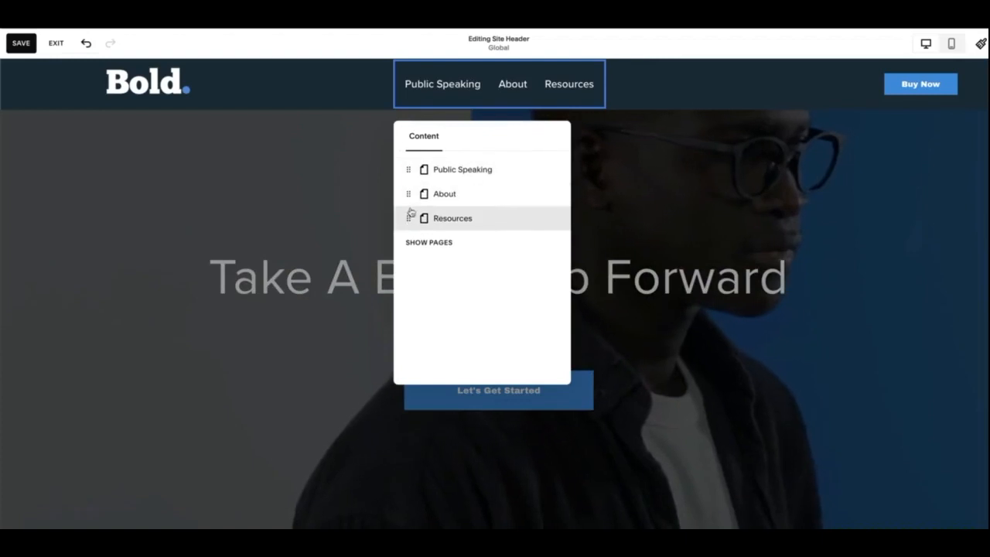
pyautogui.moveTo(408, 216); pyautogui.dragTo(407, 169)
pyautogui.click(448, 245)
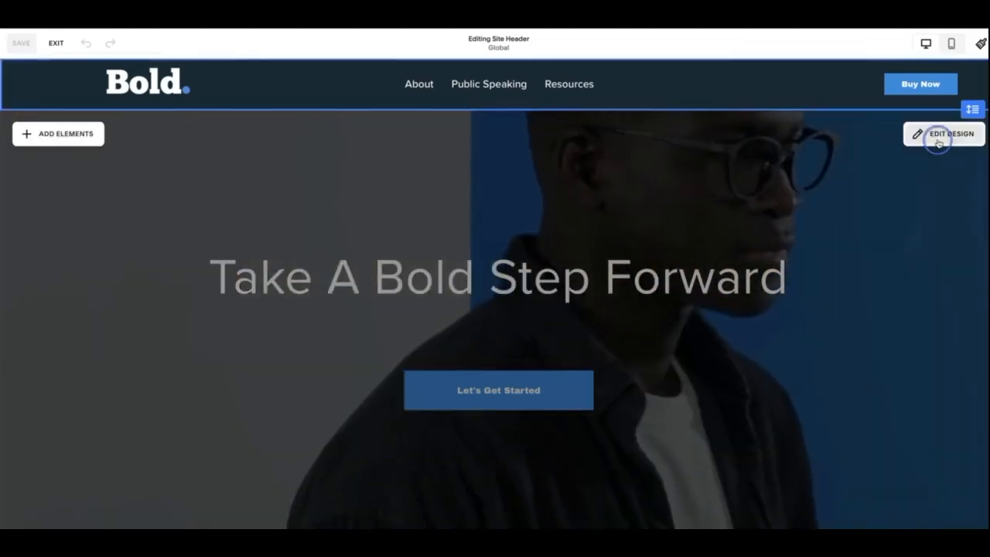
# Open the header's design layouts and keep the one with the logo first, centered links and the button last
pyautogui.click(937, 143)
pyautogui.click(930, 205)
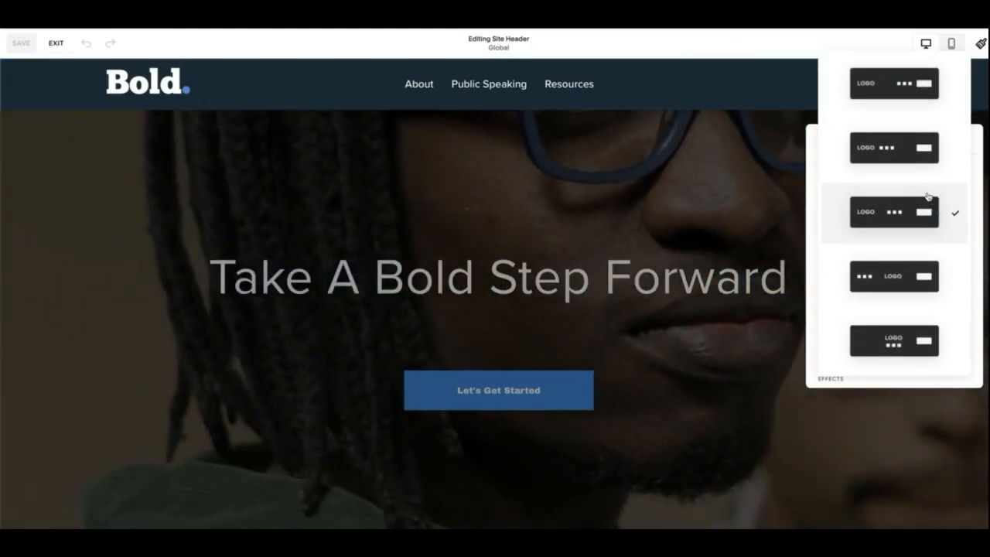
pyautogui.click(927, 199)
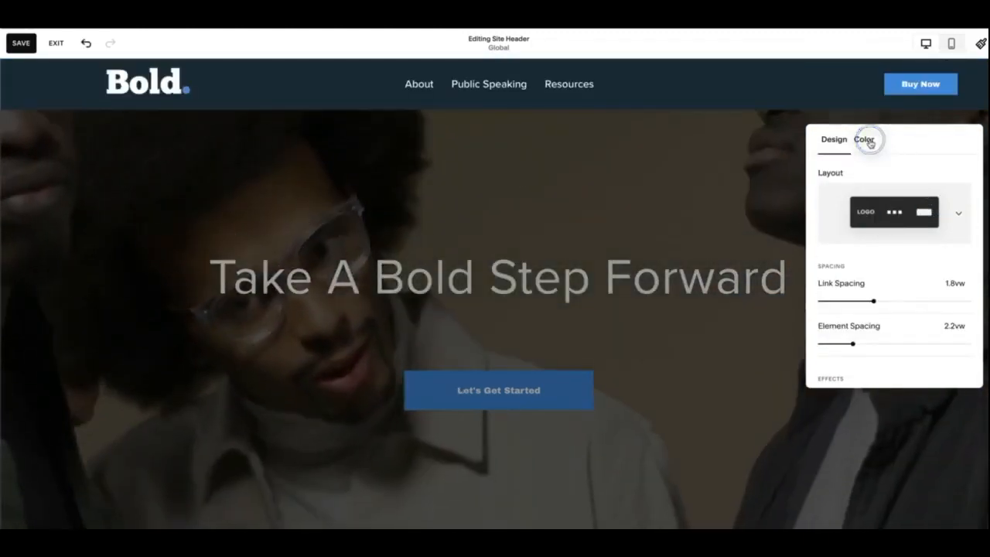
# Try the Gradient and Adaptive color styles on the site header and return it to Solid
pyautogui.click(868, 141)
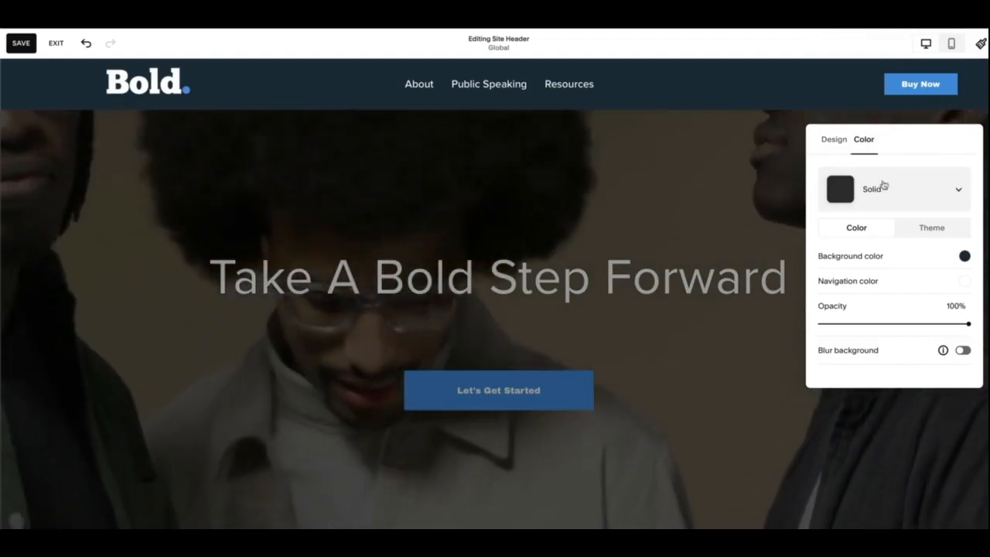
pyautogui.click(895, 189)
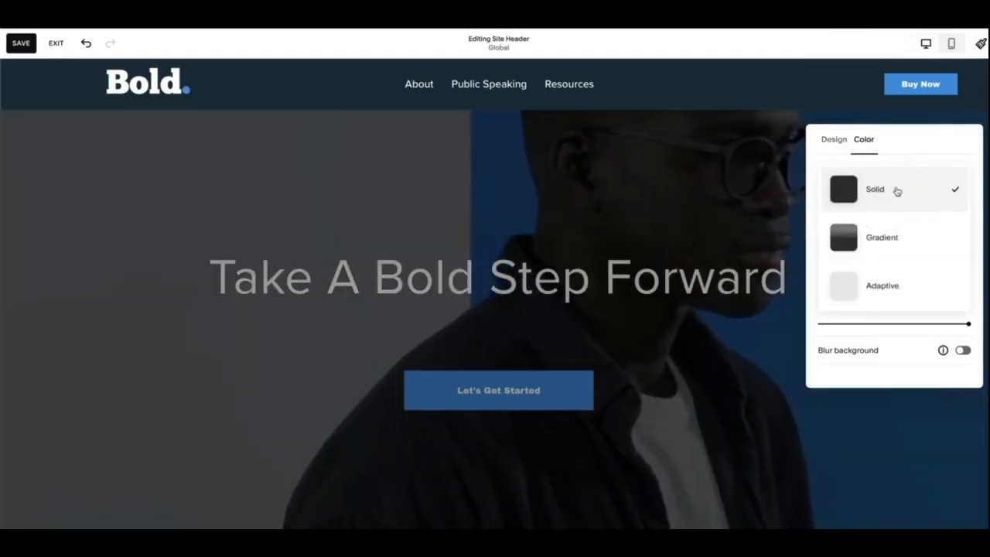
pyautogui.click(897, 235)
pyautogui.click(892, 203)
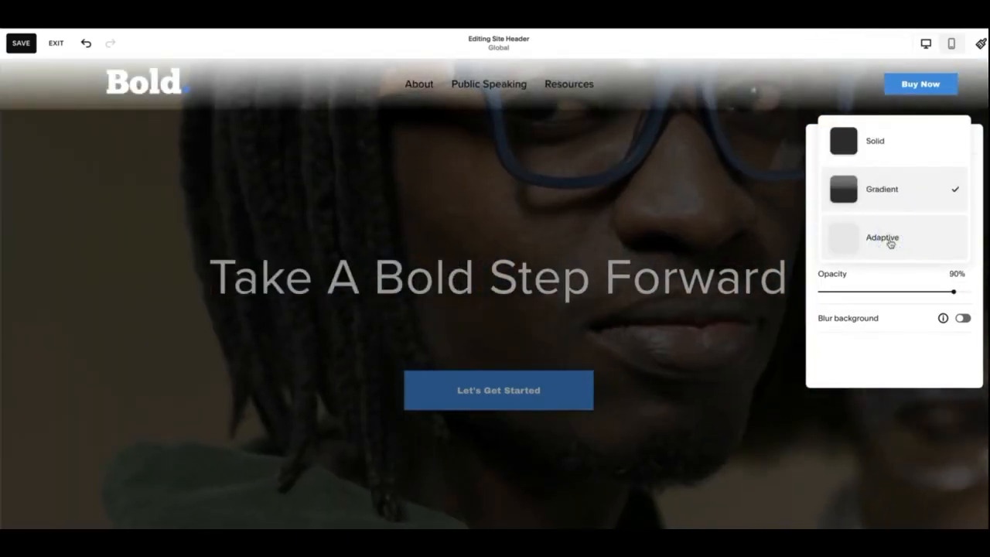
pyautogui.click(890, 239)
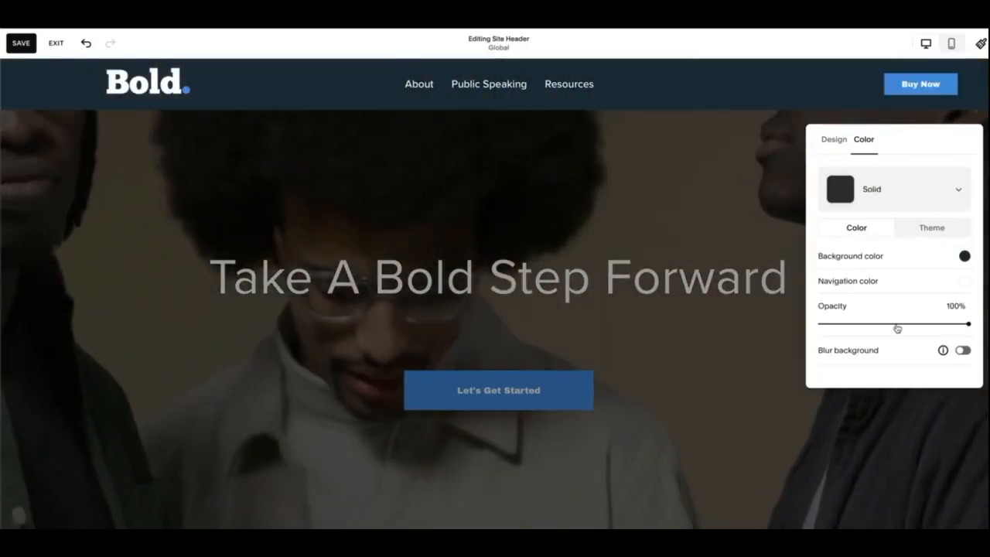
# Lower the solid header background's opacity to 47% and open its background color
pyautogui.moveTo(896, 326); pyautogui.dragTo(963, 323)
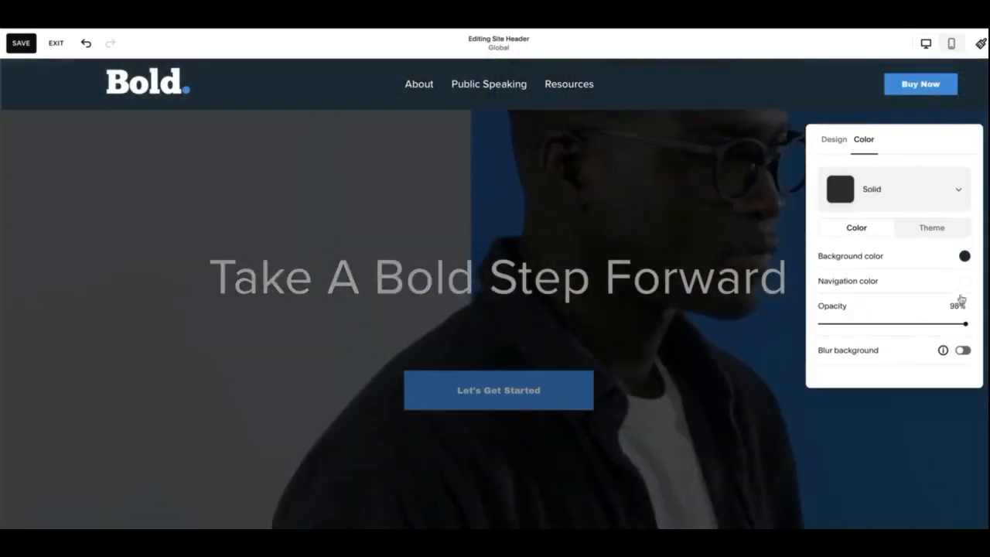
pyautogui.click(953, 263)
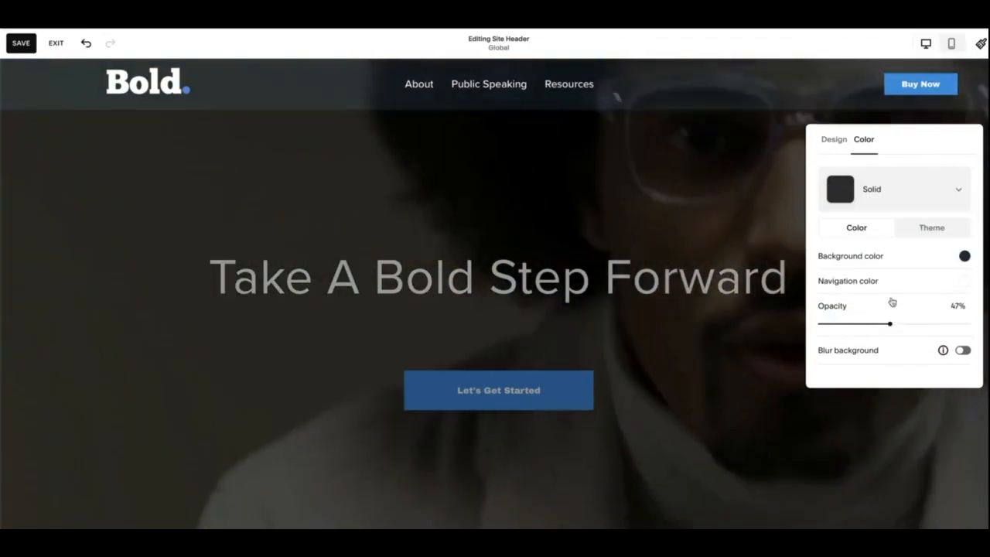
pyautogui.click(964, 256)
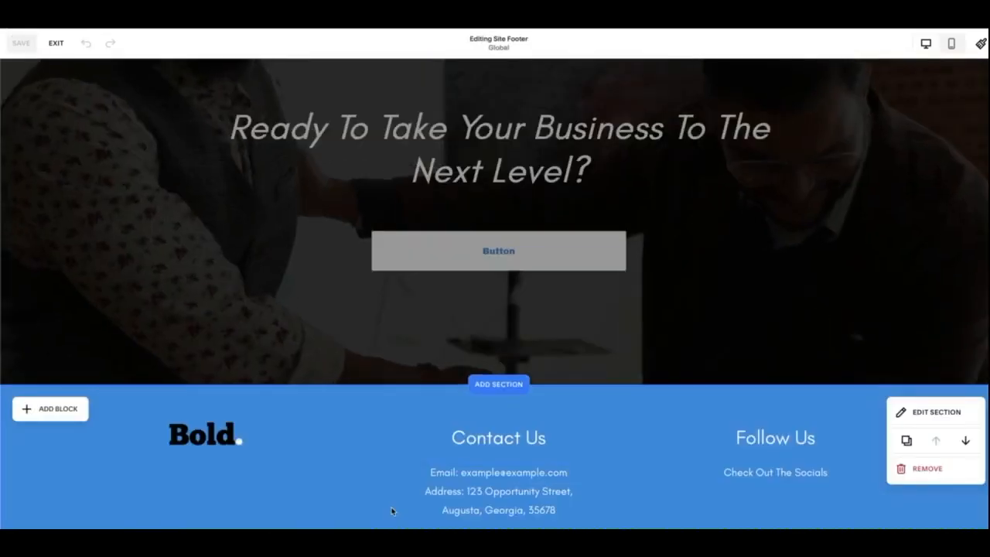
# Try the medium and large heights on the footer section, return it to small, and align its content to the bottom
pyautogui.scroll(-2, 391, 510)
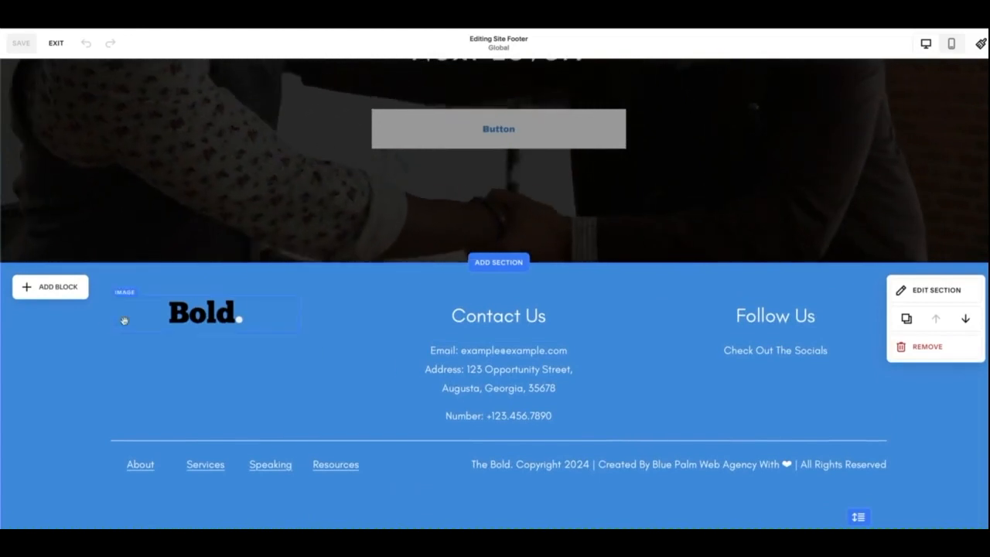
pyautogui.click(62, 297)
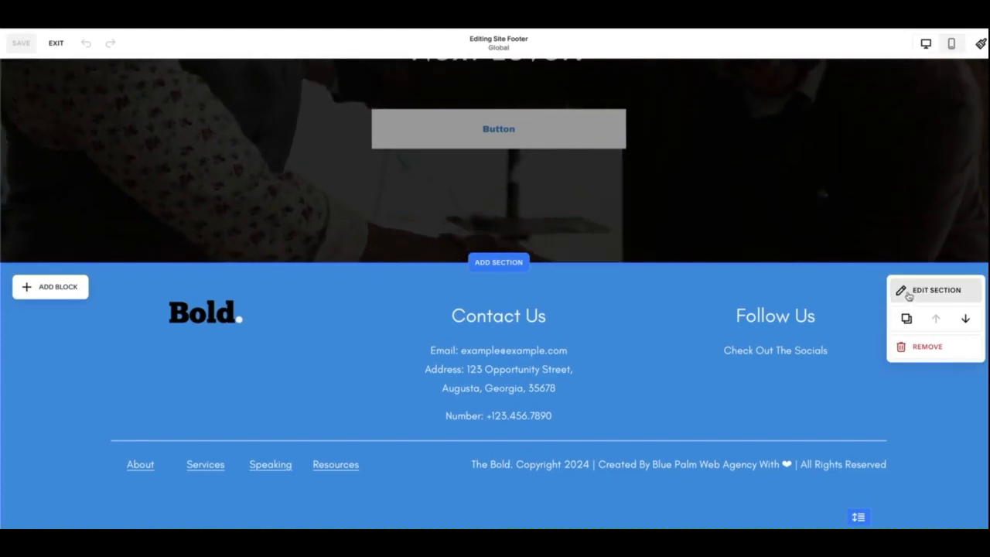
pyautogui.click(909, 291)
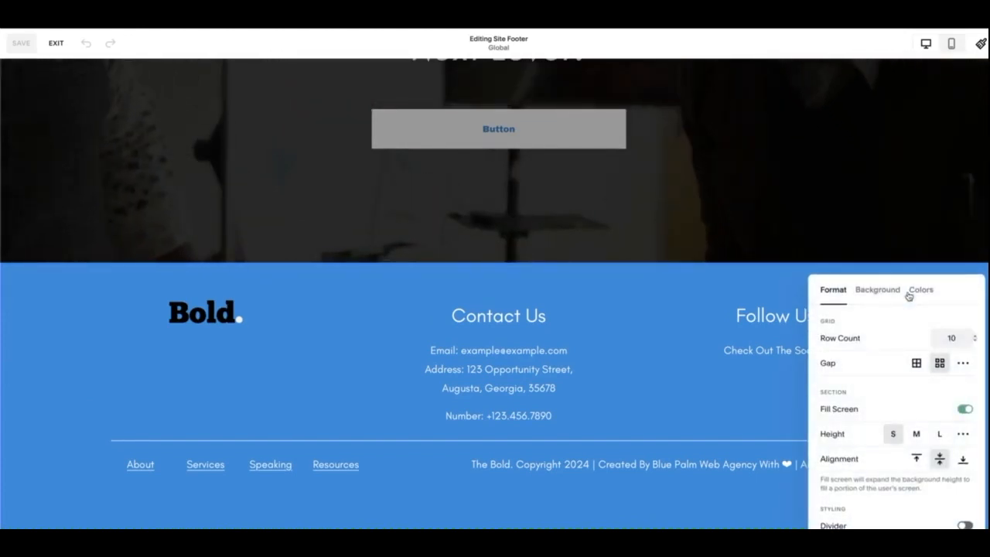
pyautogui.click(915, 433)
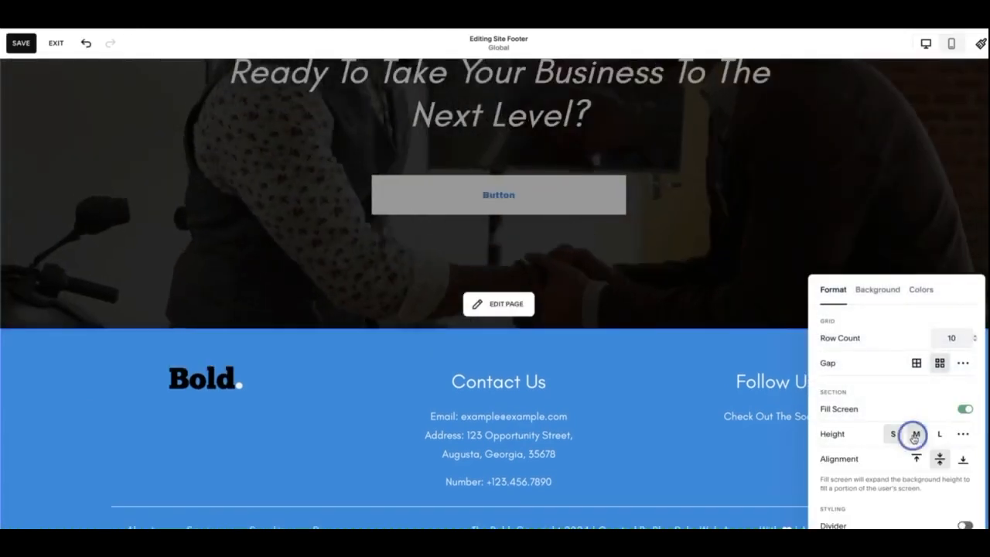
pyautogui.click(937, 435)
pyautogui.click(892, 434)
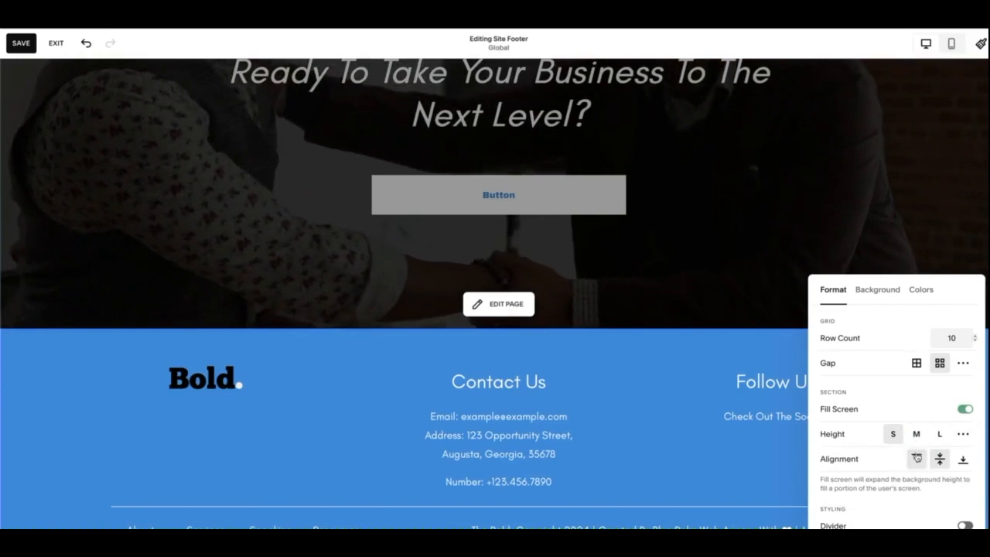
pyautogui.click(962, 459)
# Try a handshake photo from the image library as the footer background and remove it again
pyautogui.scroll(-2, 893, 264)
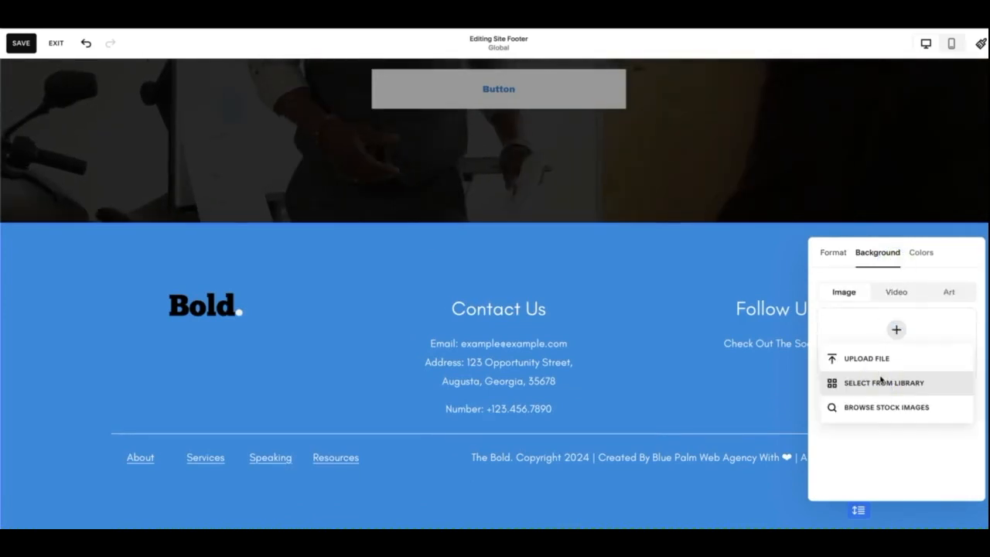
pyautogui.click(881, 382)
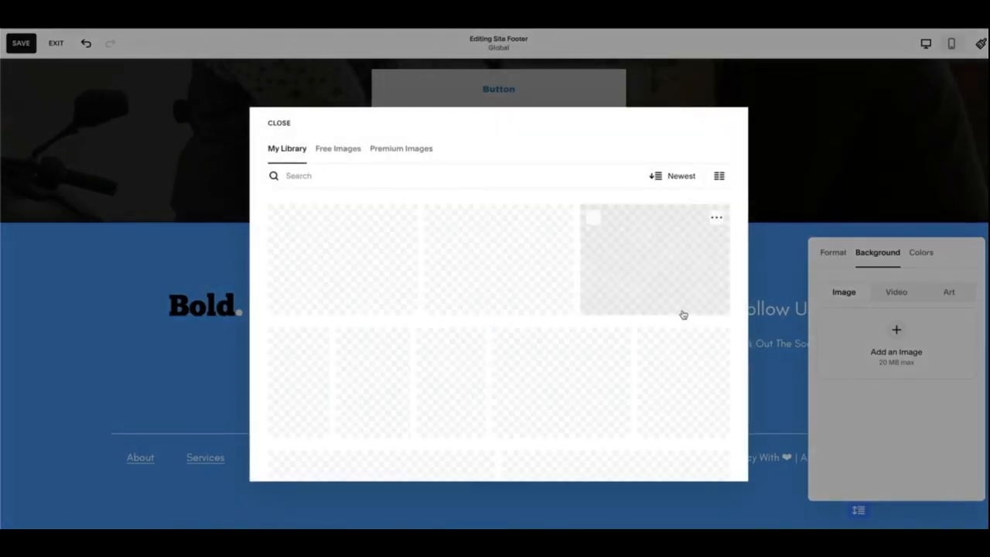
pyautogui.click(680, 312)
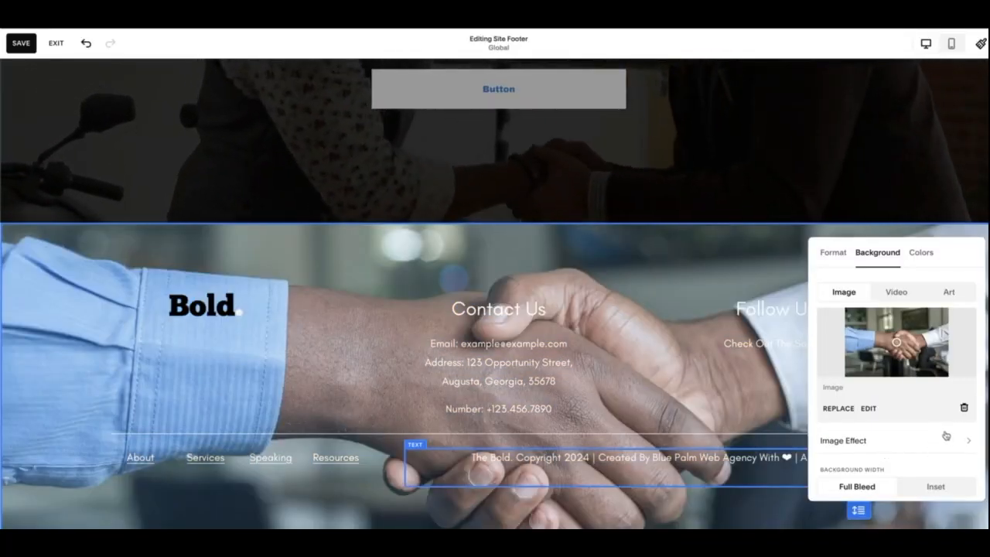
pyautogui.click(963, 407)
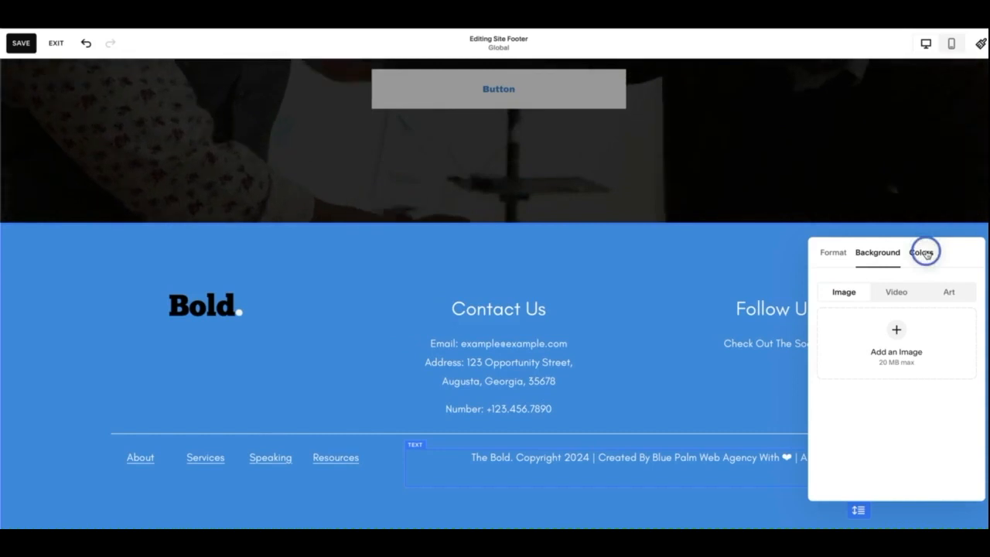
# Browse the footer section's color themes, try Darkest 2 and apply Dark 1
pyautogui.click(921, 252)
pyautogui.scroll(-1, 907, 390)
pyautogui.scroll(-3, 907, 390)
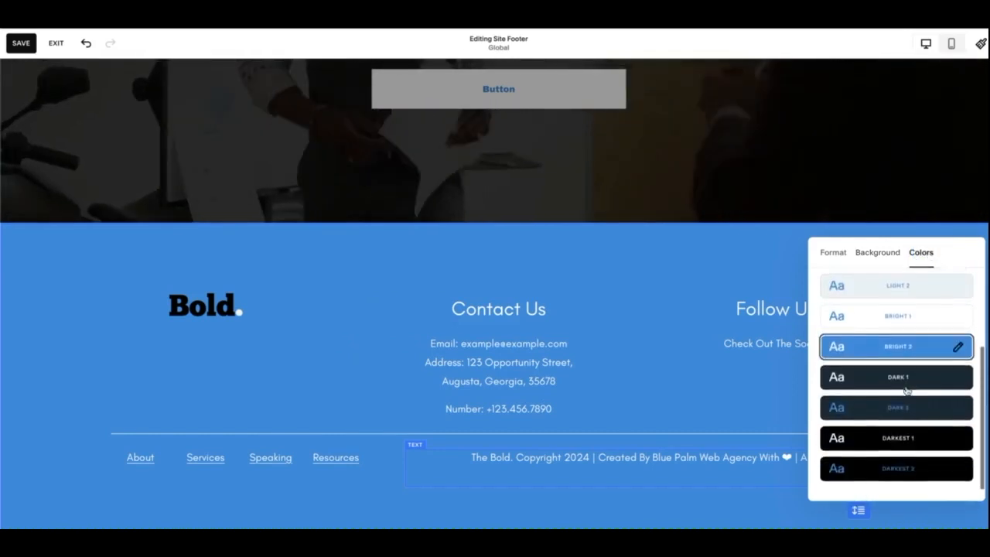
pyautogui.scroll(2, 907, 390)
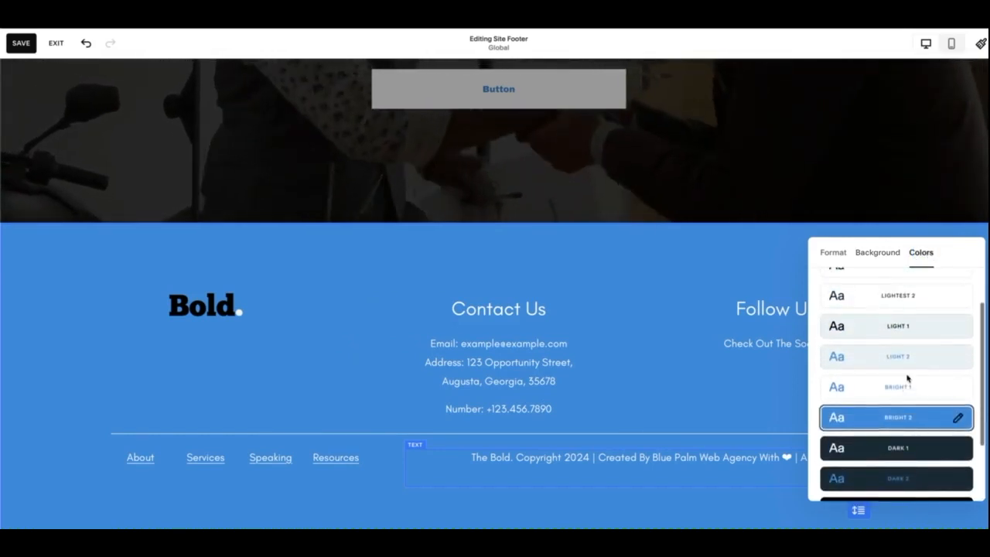
pyautogui.scroll(1, 907, 378)
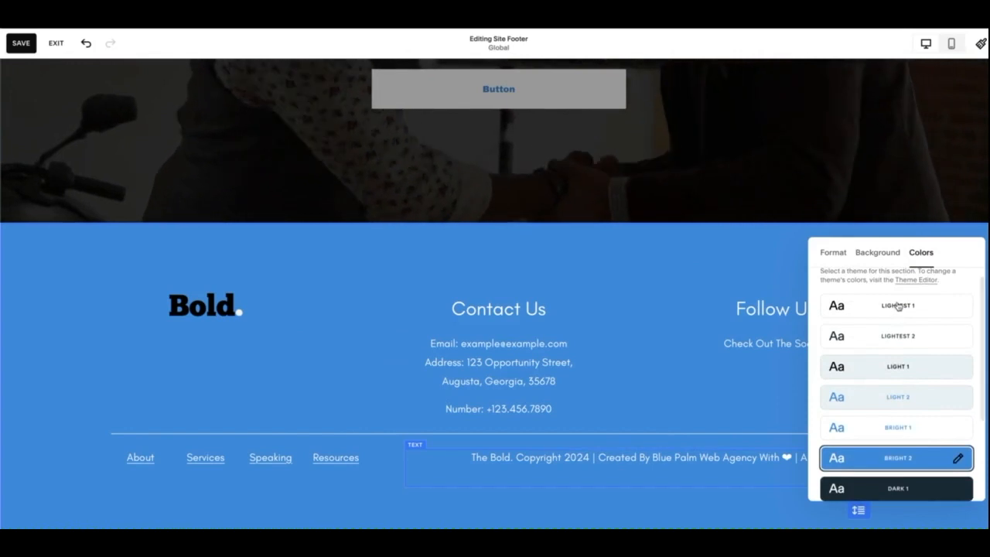
pyautogui.scroll(-2, 904, 353)
pyautogui.click(904, 391)
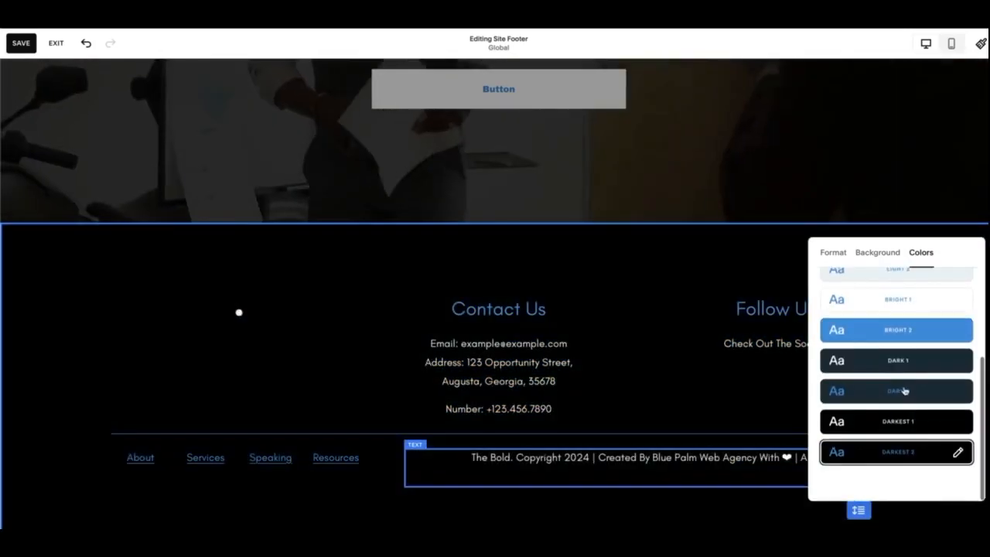
pyautogui.click(900, 362)
pyautogui.scroll(2, 901, 360)
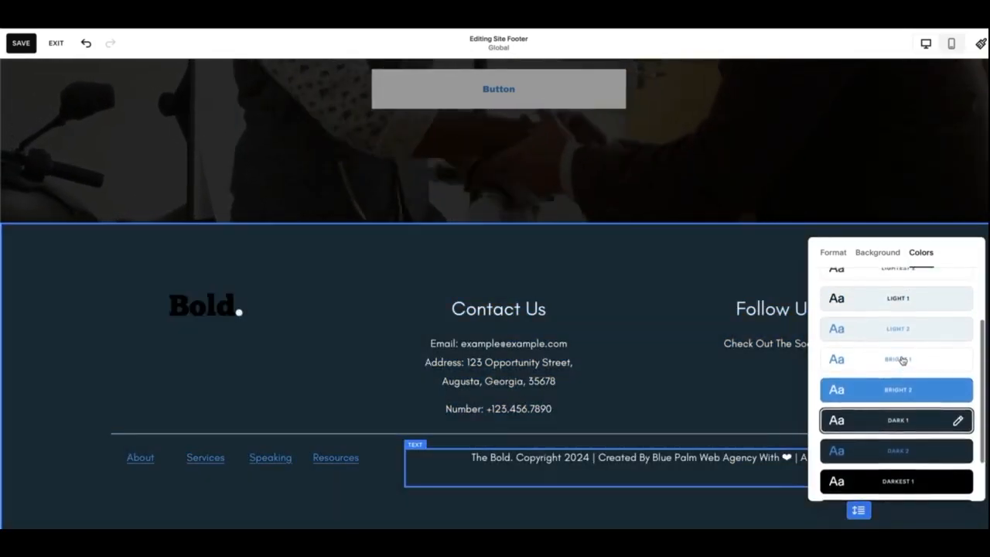
# Try the Light 1 and Darkest 1 color themes on the footer and return it to Dark 1
pyautogui.click(899, 329)
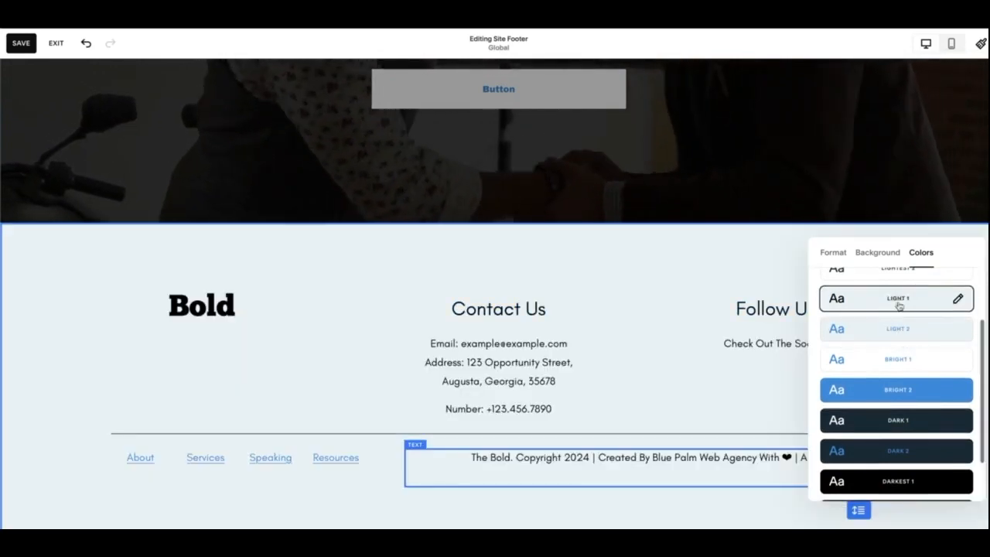
pyautogui.click(899, 358)
pyautogui.click(904, 481)
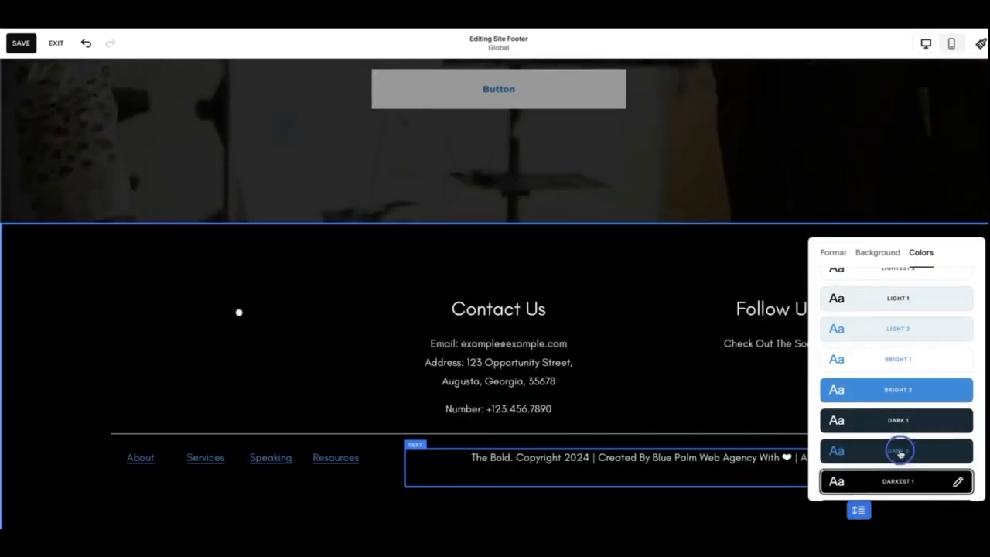
pyautogui.click(900, 453)
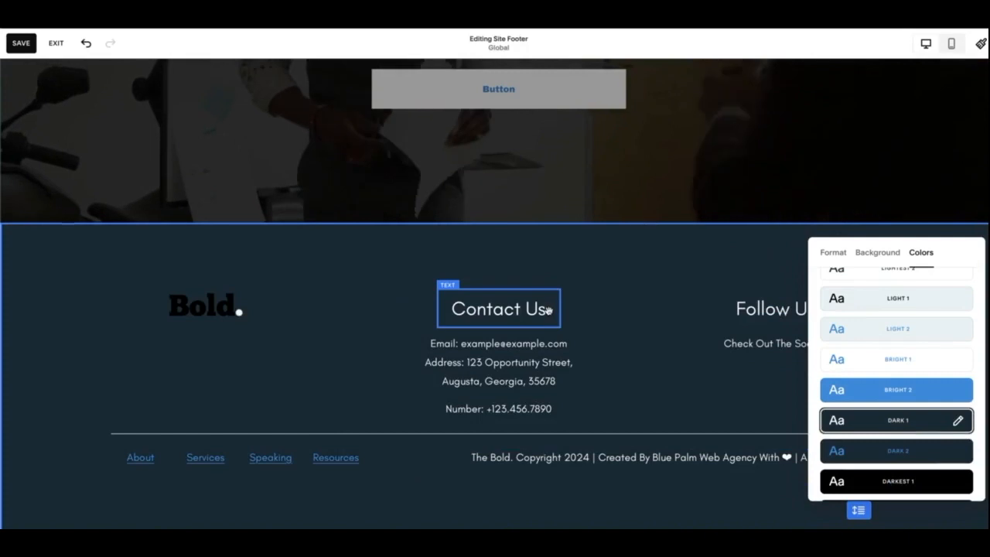
# Select text in the footer's Contact Us heading and try different text colors on it
pyautogui.click(548, 309)
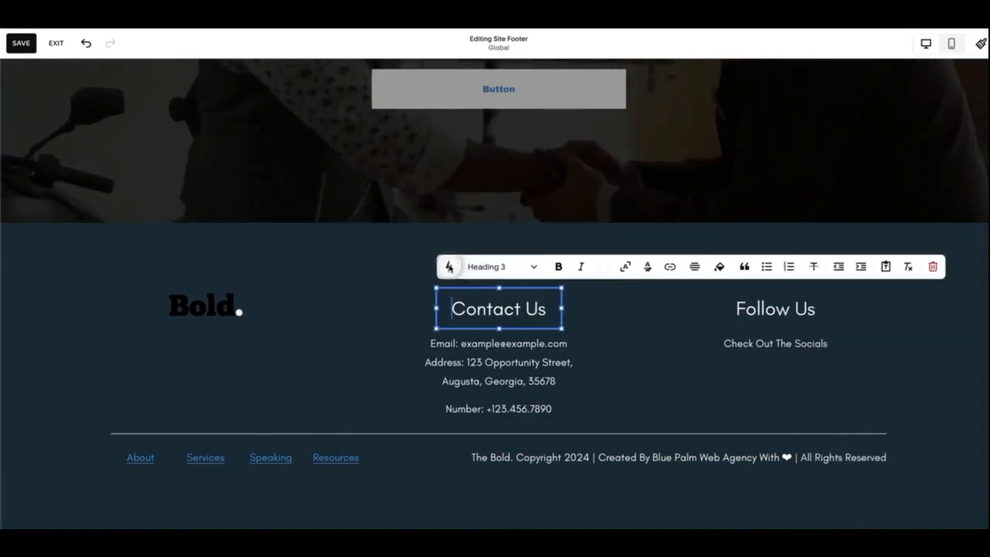
pyautogui.click(610, 273)
pyautogui.doubleClick(508, 310)
pyautogui.click(603, 267)
pyautogui.click(603, 329)
pyautogui.click(577, 331)
pyautogui.click(569, 433)
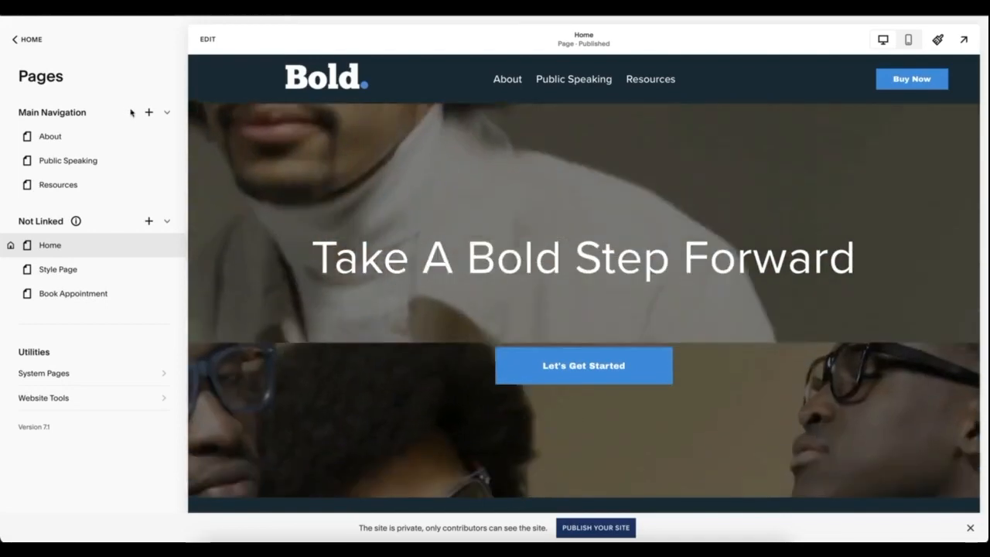
# Browse the General page layouts and add a page from them to the main navigation
pyautogui.click(151, 115)
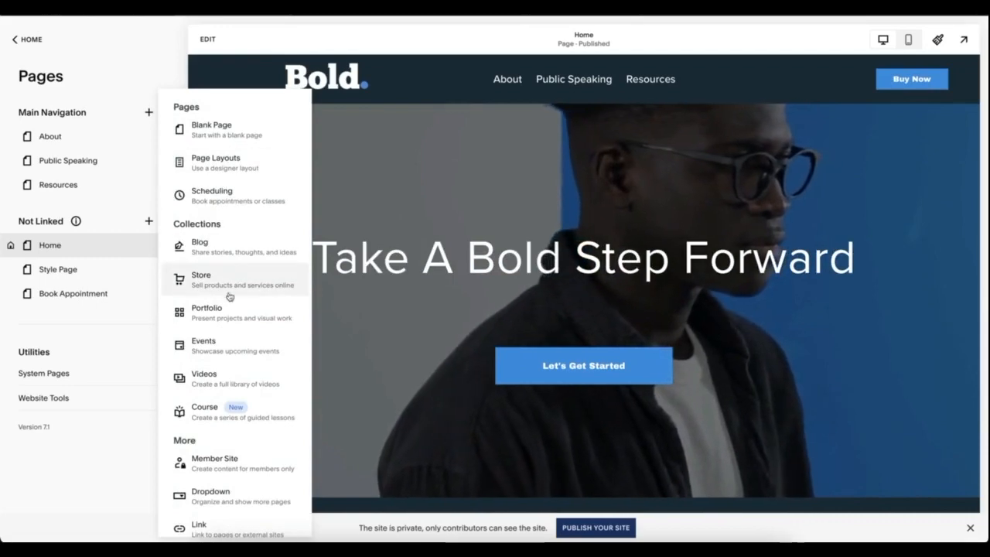
pyautogui.scroll(-1, 229, 296)
pyautogui.scroll(1, 229, 296)
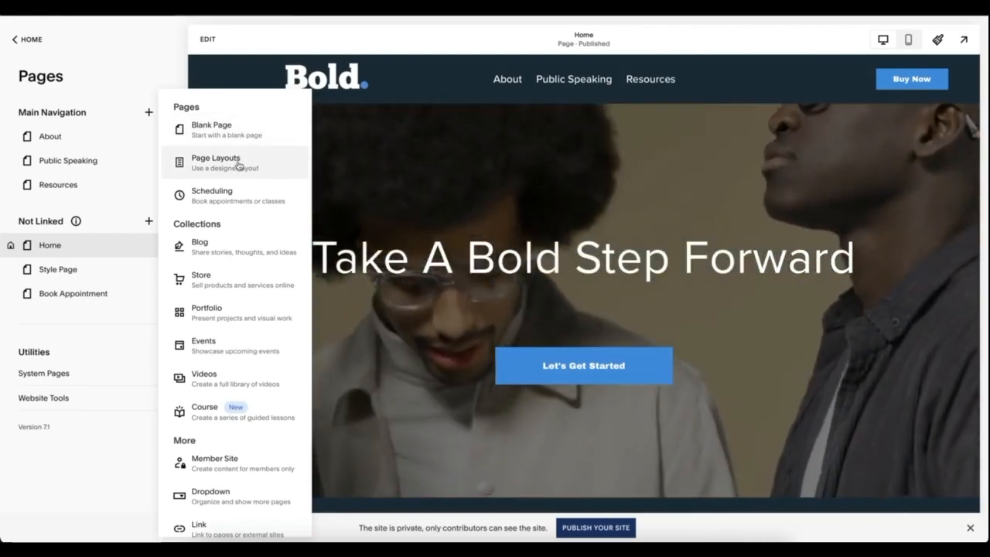
pyautogui.click(238, 165)
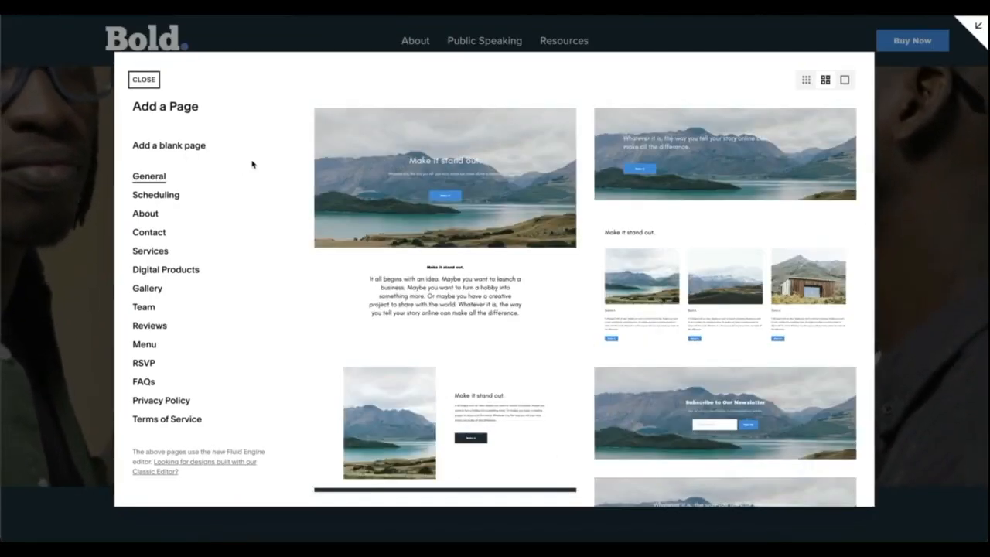
pyautogui.scroll(-3, 602, 286)
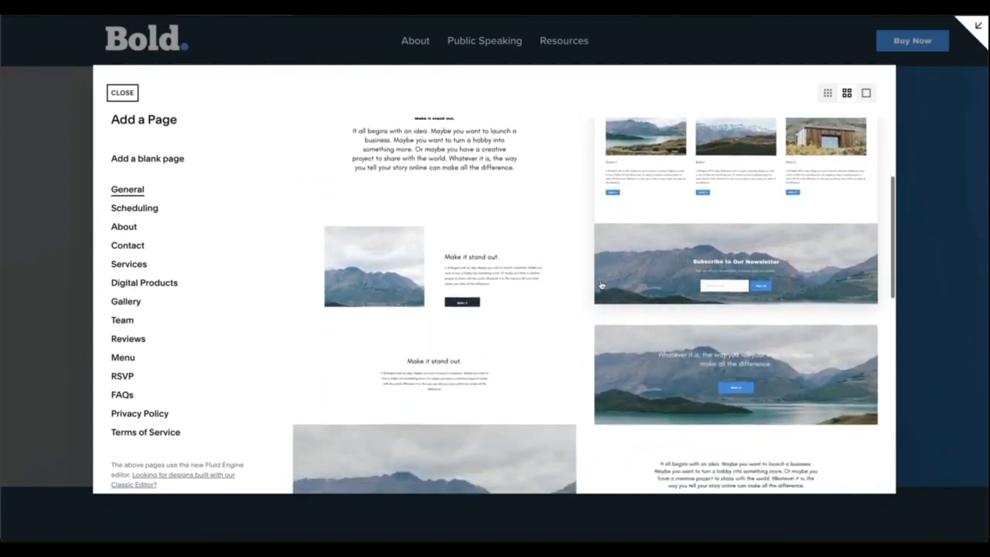
pyautogui.scroll(-4, 601, 285)
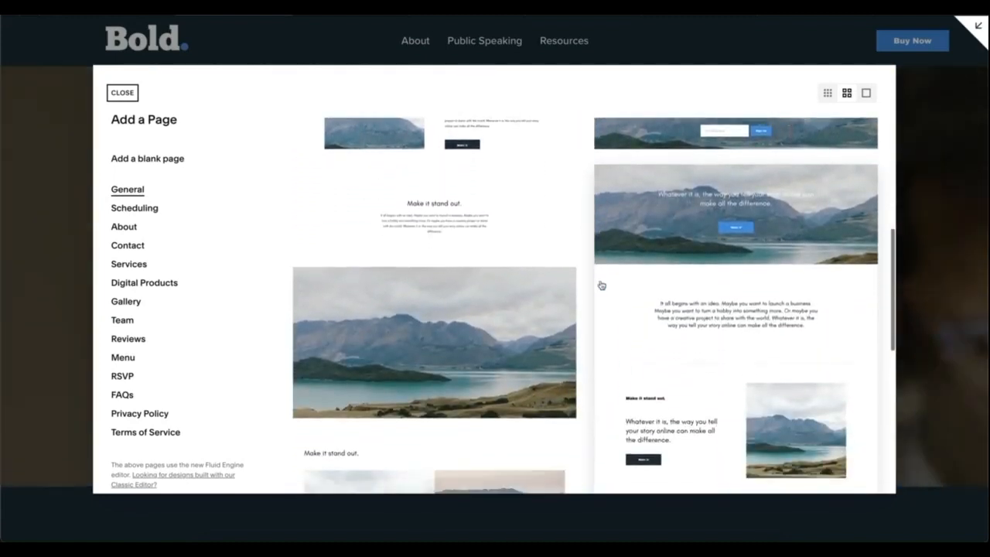
pyautogui.scroll(-5, 602, 285)
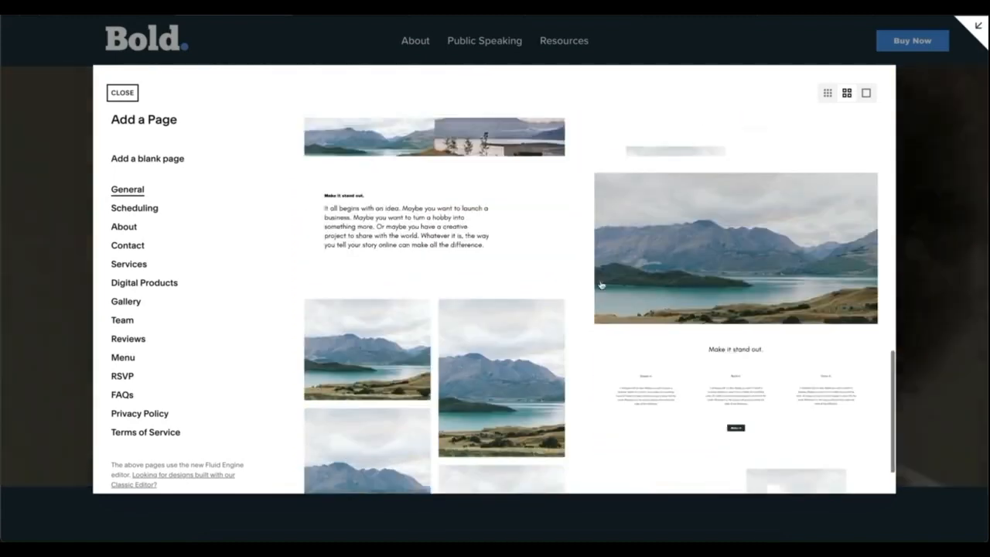
pyautogui.scroll(10, 601, 286)
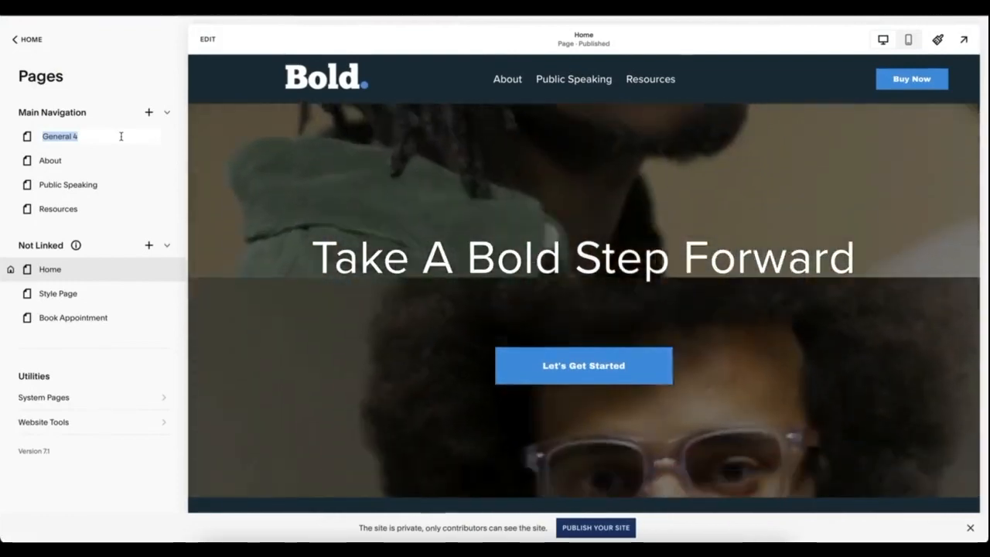
# Name the new page Contact and move it to the end of the main navigation
pyautogui.press('BackSpace')
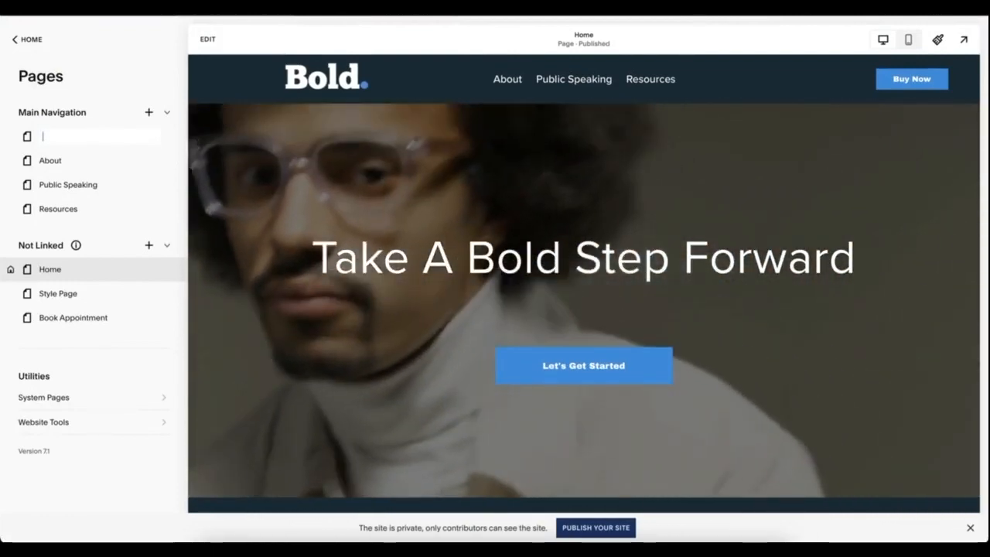
pyautogui.write('Contact')
pyautogui.press('Return')
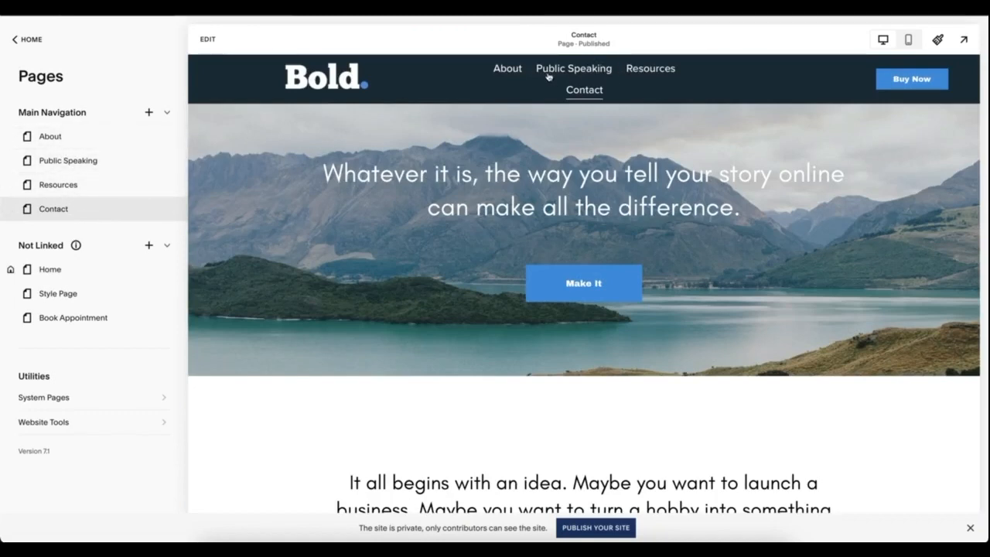
# Edit the Contact page and replace the banner heading's text with "Hello World"
pyautogui.click(208, 40)
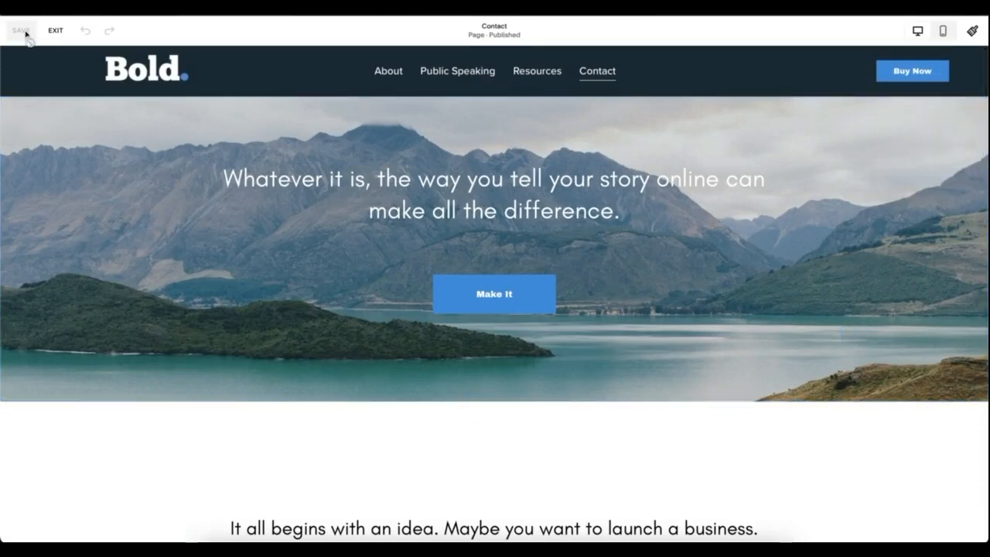
pyautogui.doubleClick(273, 209)
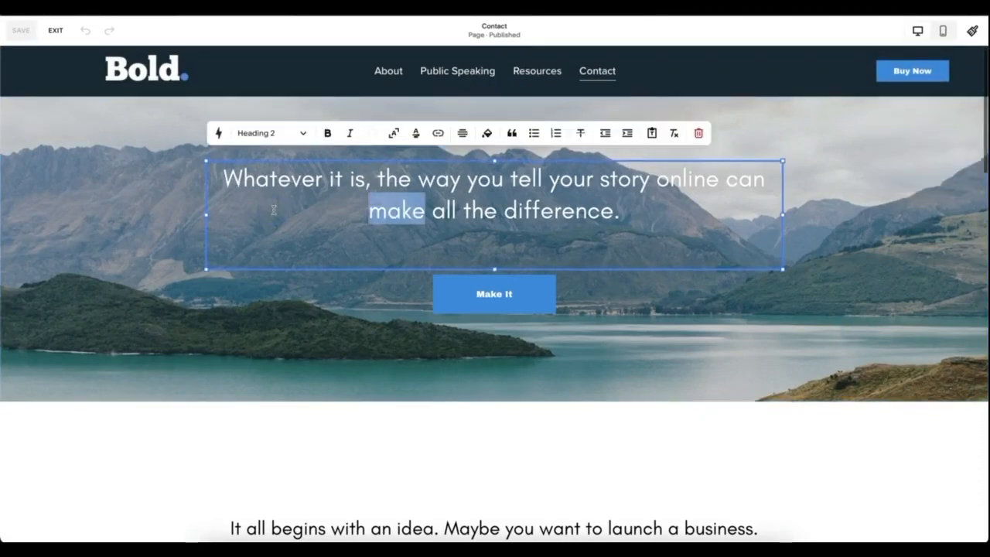
pyautogui.hotkey('ctrl', 'a')
pyautogui.press('BackSpace')
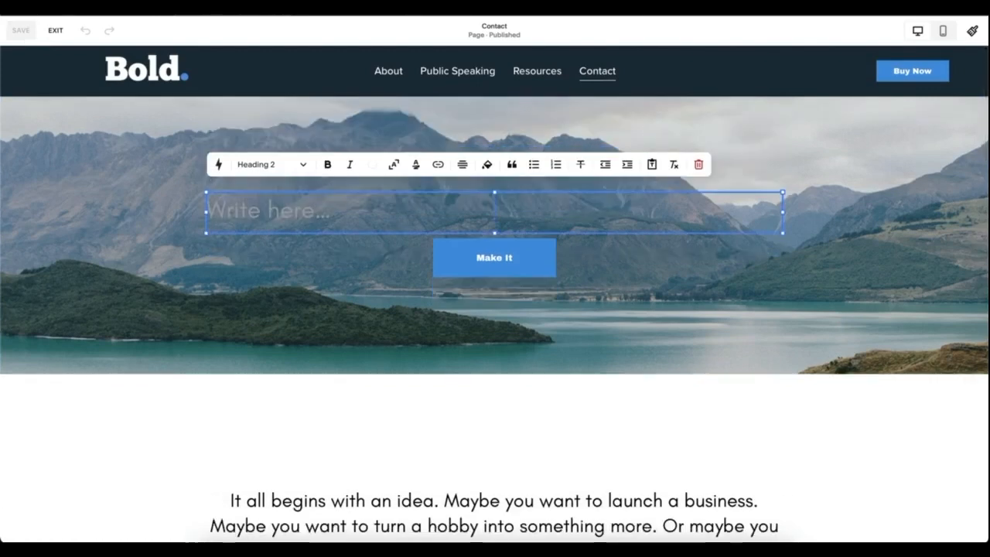
# Try the Heading 1, Paragraph 1, Paragraph 2 and Heading 4 text styles on the banner's "Hello World" text
pyautogui.click(280, 170)
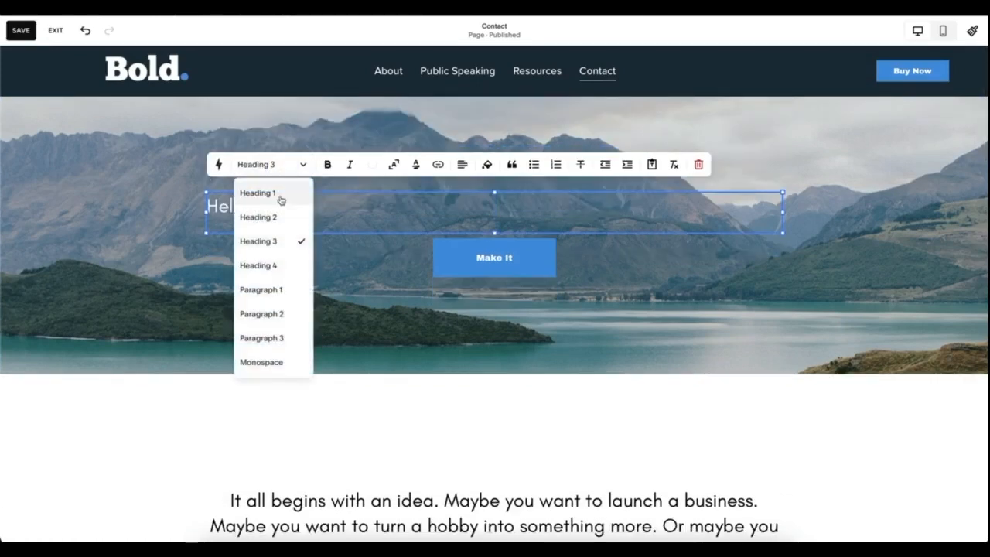
pyautogui.click(280, 199)
pyautogui.click(279, 164)
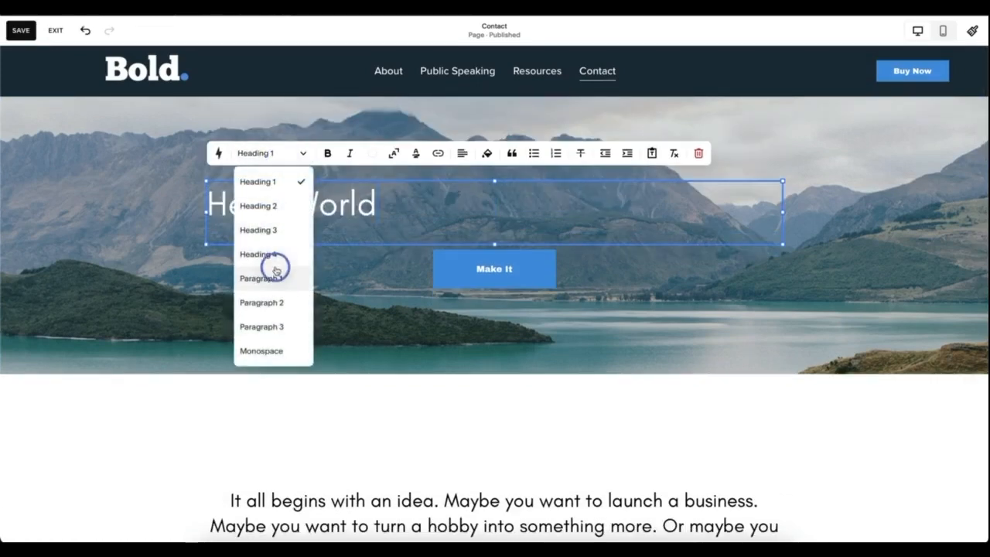
pyautogui.click(270, 289)
pyautogui.click(272, 165)
pyautogui.click(265, 313)
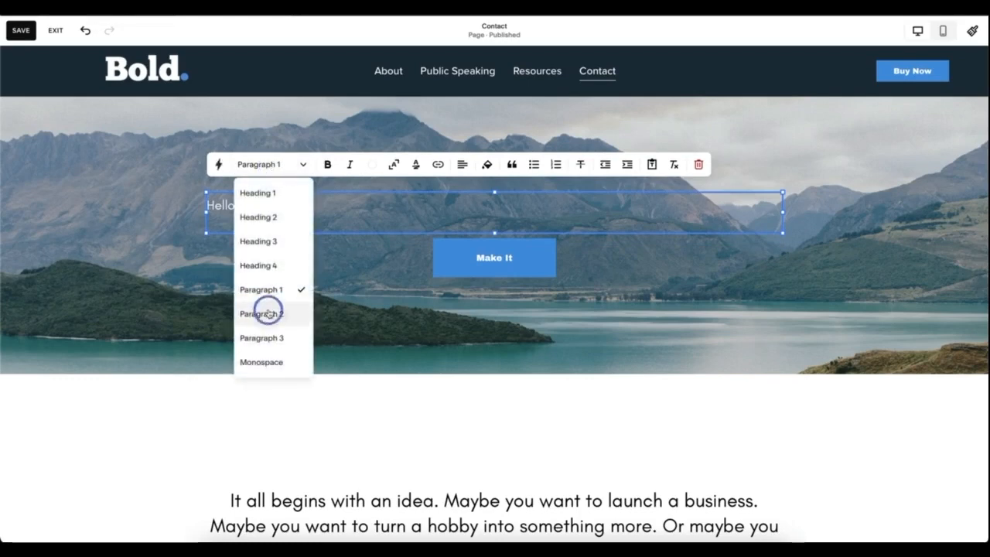
pyautogui.click(269, 165)
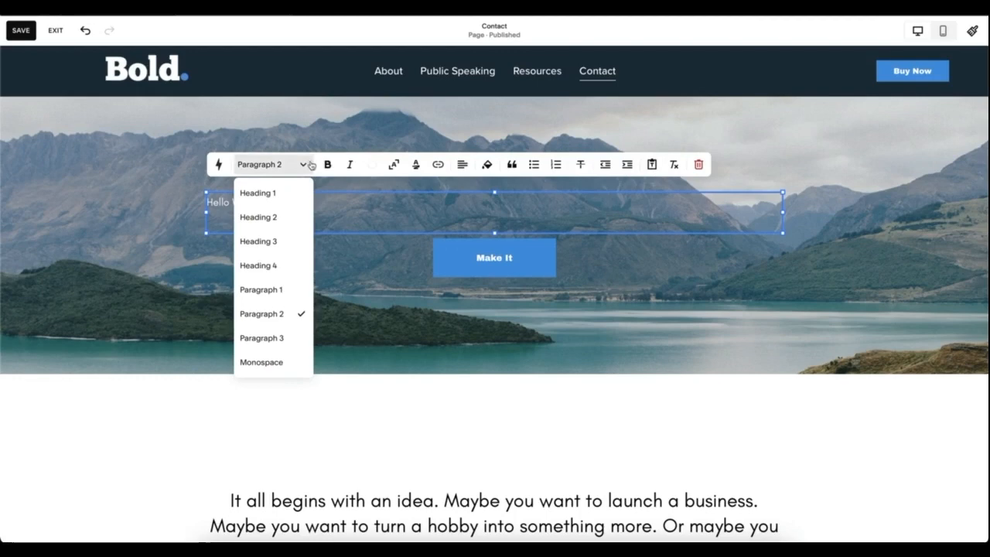
pyautogui.click(286, 167)
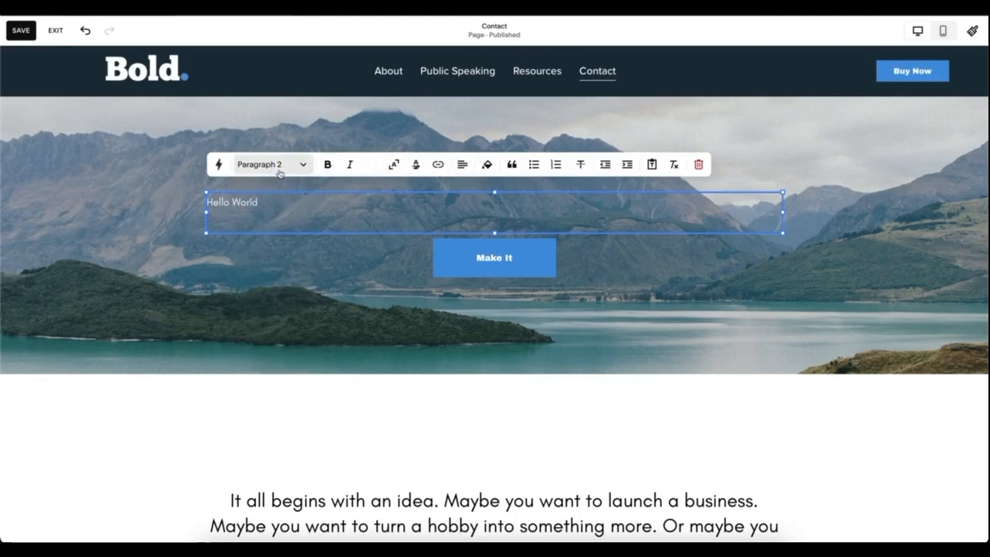
pyautogui.click(280, 173)
pyautogui.click(281, 264)
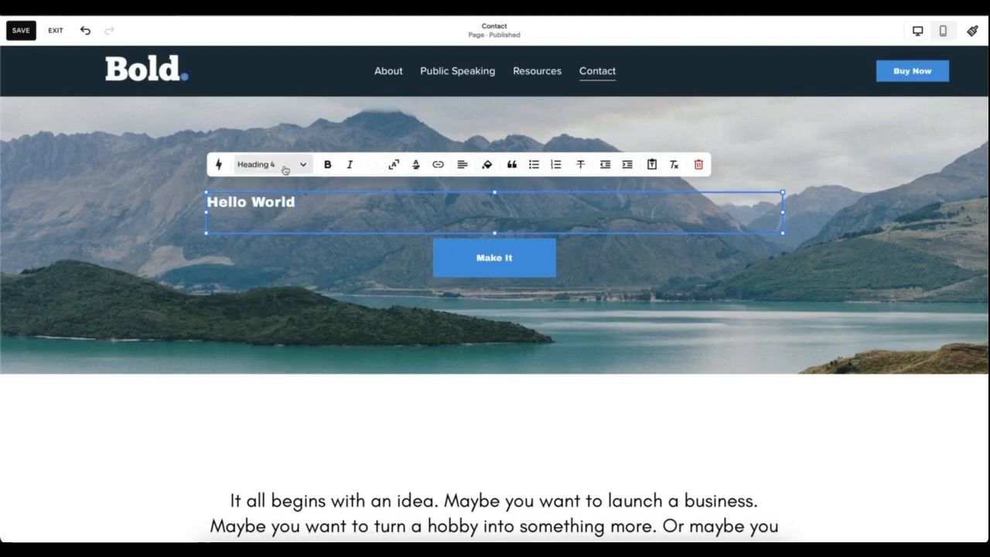
pyautogui.click(610, 282)
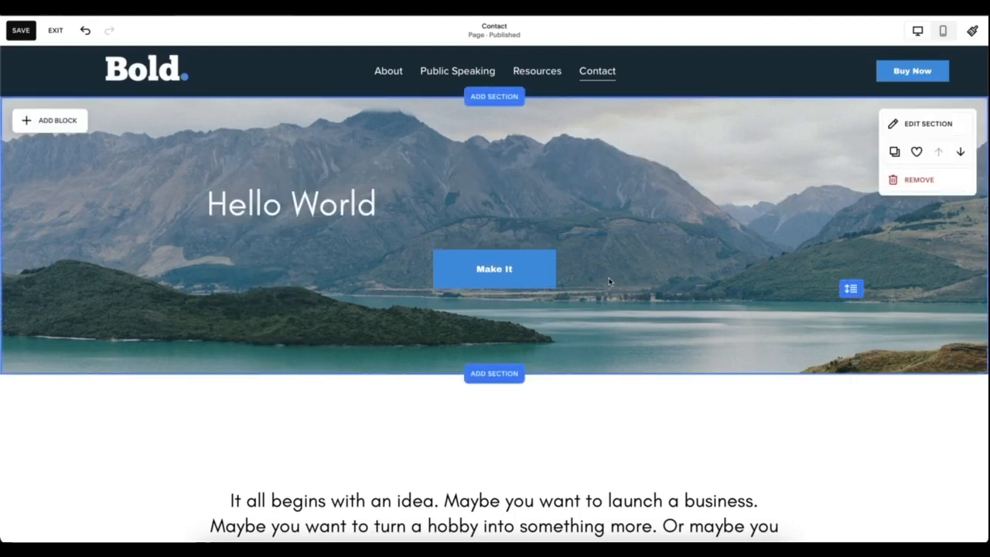
# Try the Secondary and Tertiary styles on the banner's Make It button and switch it back to Primary in its design settings
pyautogui.click(518, 266)
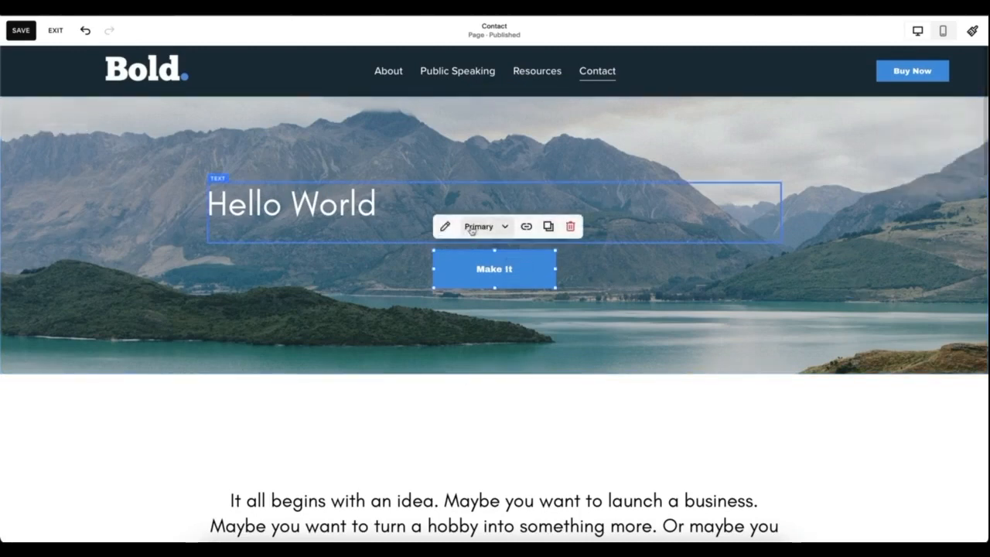
pyautogui.click(472, 229)
pyautogui.click(496, 293)
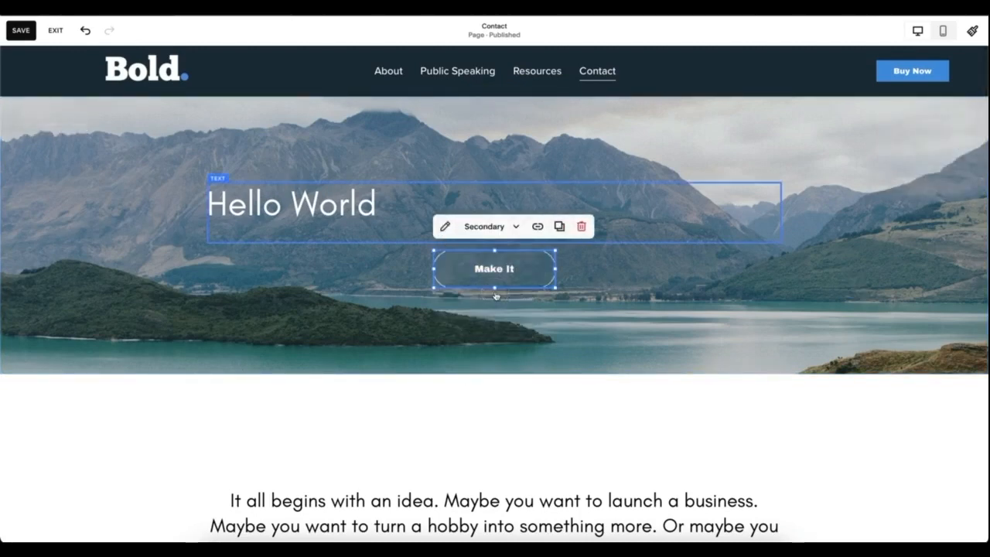
pyautogui.click(484, 225)
pyautogui.click(492, 318)
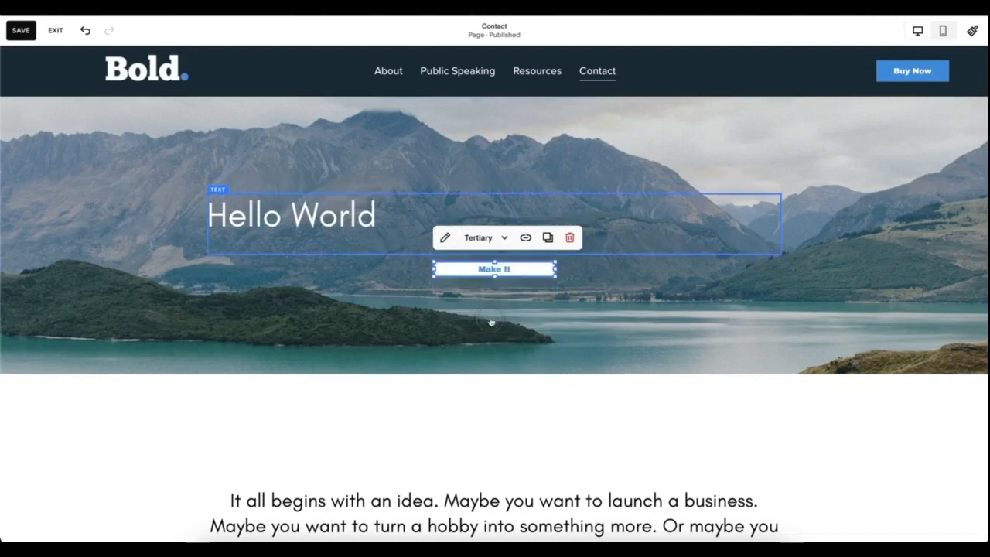
pyautogui.doubleClick(489, 260)
pyautogui.click(640, 284)
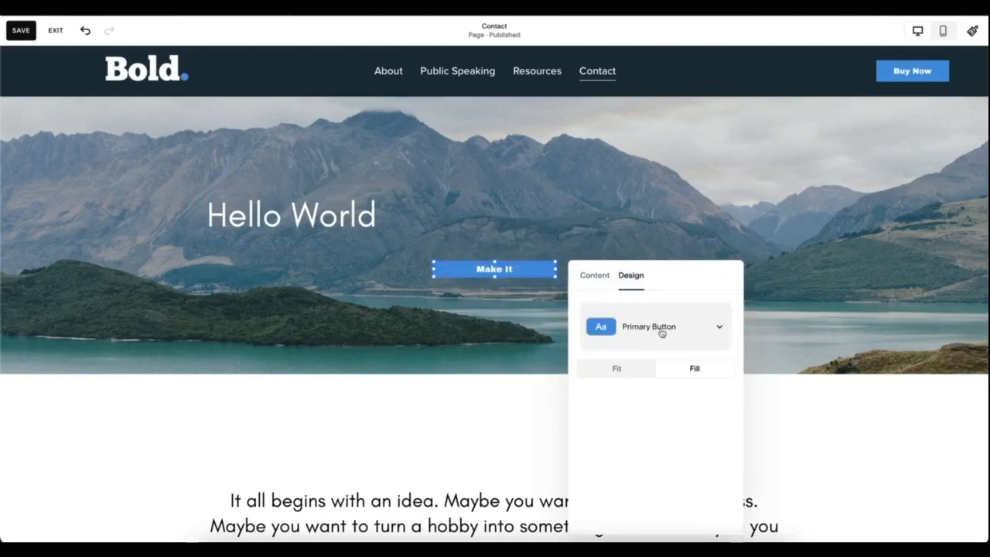
pyautogui.click(635, 369)
pyautogui.click(704, 412)
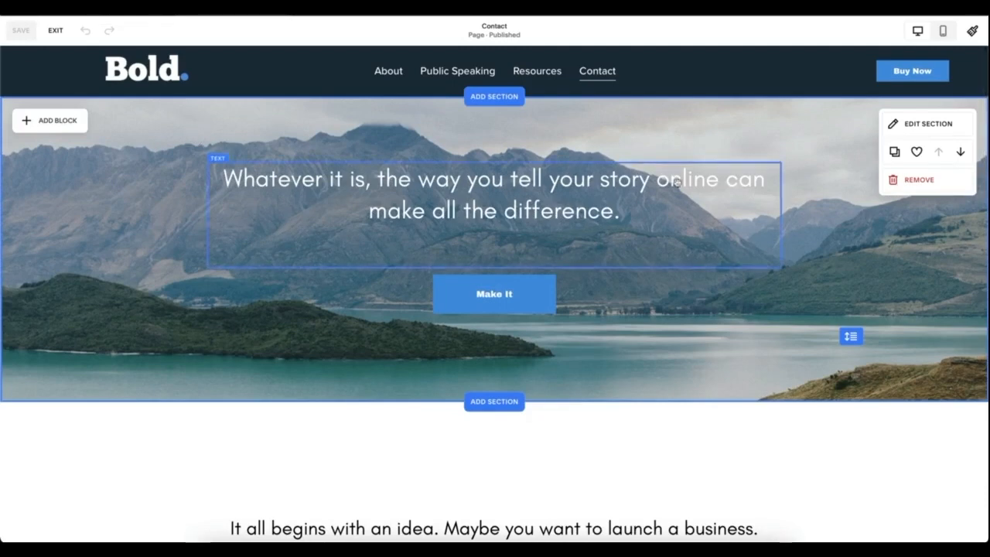
# Add an image block to the banner section and fill it with a stock photo of a man with crossed arms
pyautogui.click(50, 119)
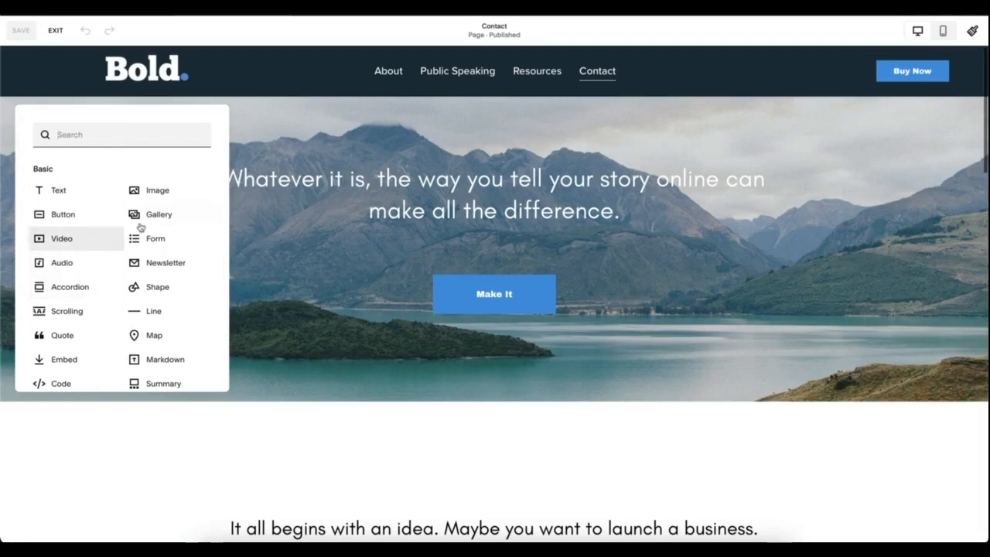
pyautogui.click(151, 195)
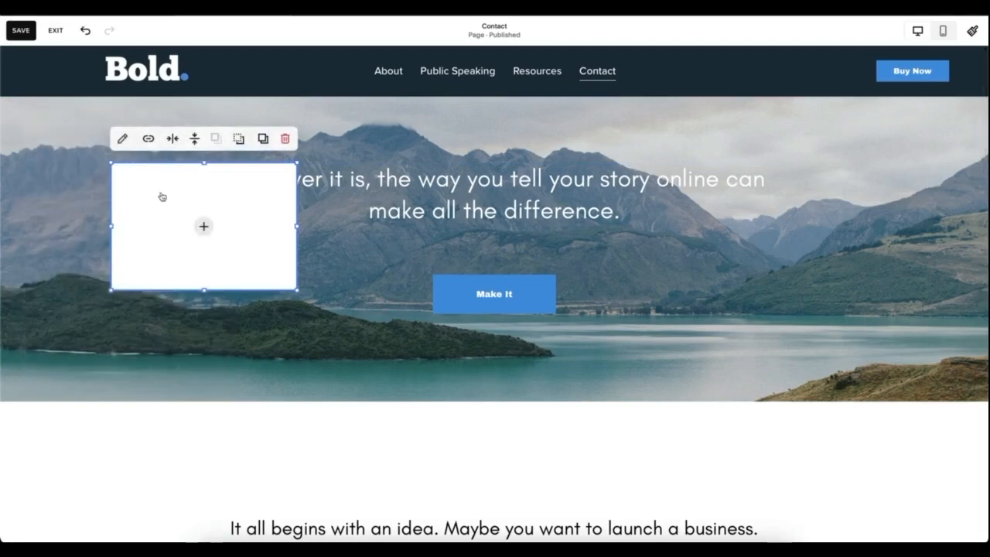
pyautogui.click(126, 139)
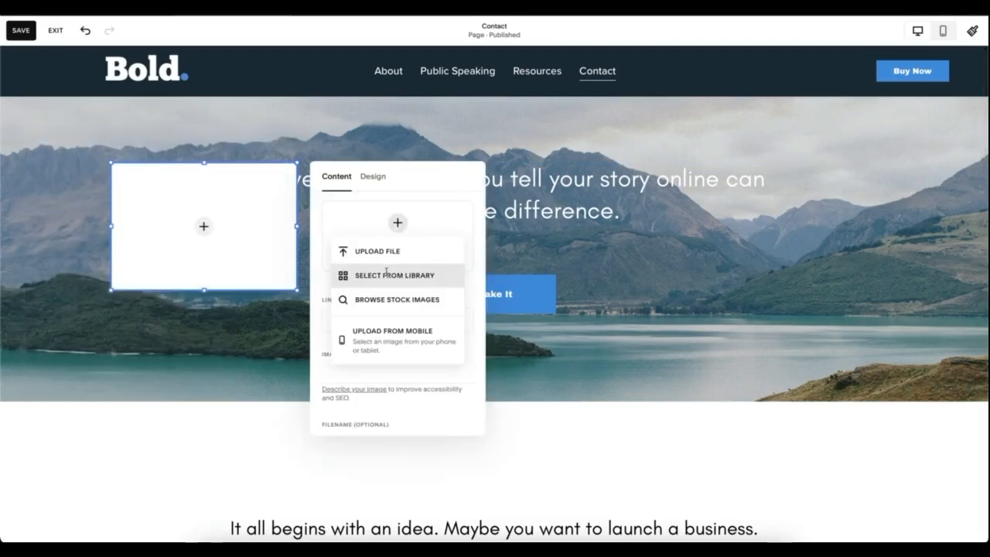
pyautogui.click(384, 300)
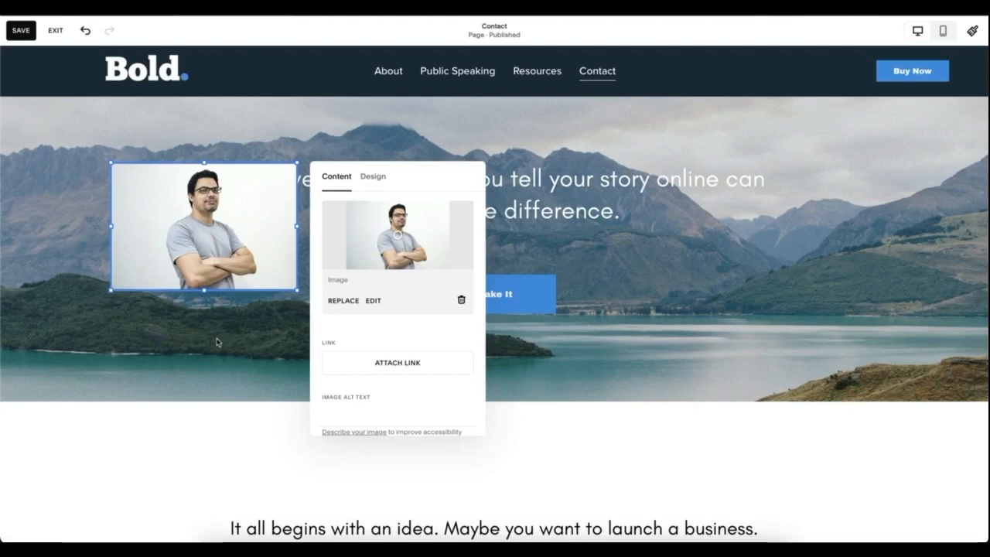
pyautogui.click(210, 338)
# Reposition and enlarge the photo in the banner, placing it to the lower right of the Make It button
pyautogui.moveTo(225, 229); pyautogui.dragTo(256, 353)
pyautogui.moveTo(331, 337); pyautogui.dragTo(329, 368)
pyautogui.moveTo(328, 404); pyautogui.dragTo(426, 481)
pyautogui.moveTo(363, 421); pyautogui.dragTo(732, 417)
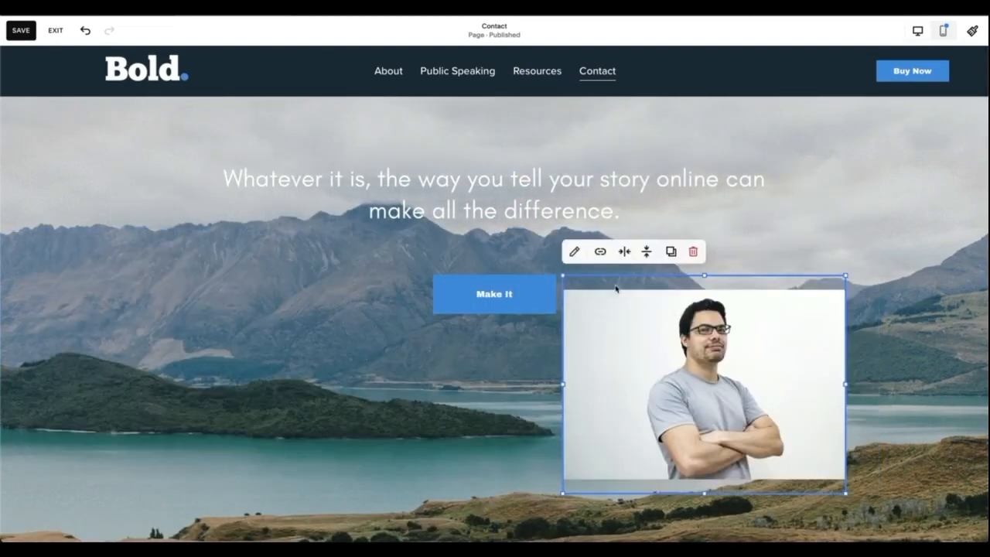
# Try the Fill, Fit and Shape display options on the banner photo in its design settings
pyautogui.click(575, 254)
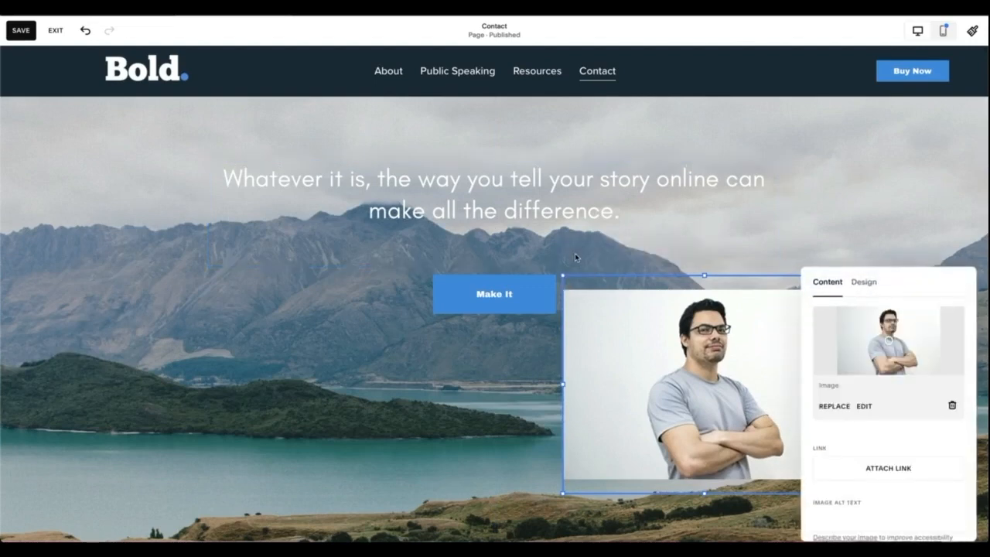
pyautogui.click(865, 284)
pyautogui.click(890, 322)
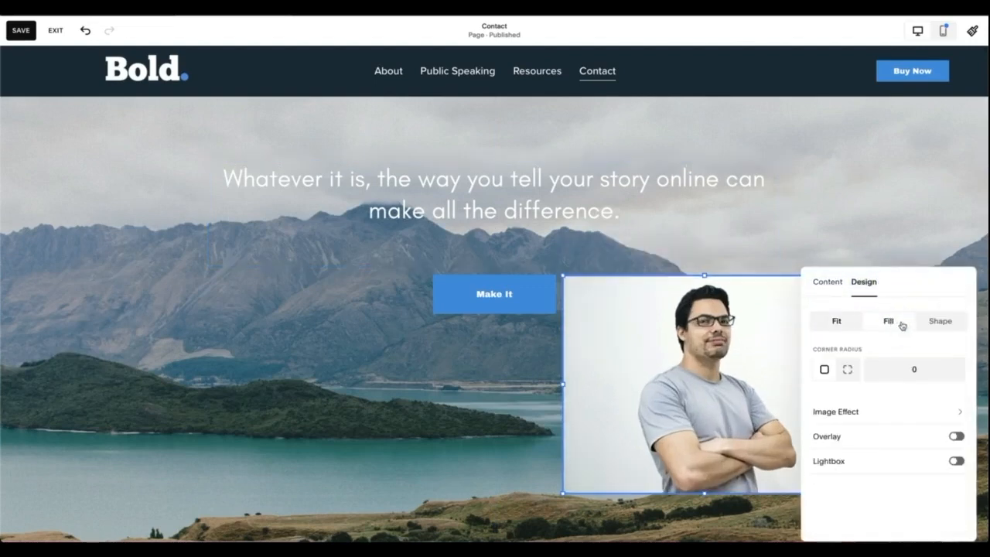
pyautogui.click(846, 322)
pyautogui.click(879, 326)
pyautogui.click(936, 323)
pyautogui.click(925, 354)
pyautogui.click(890, 353)
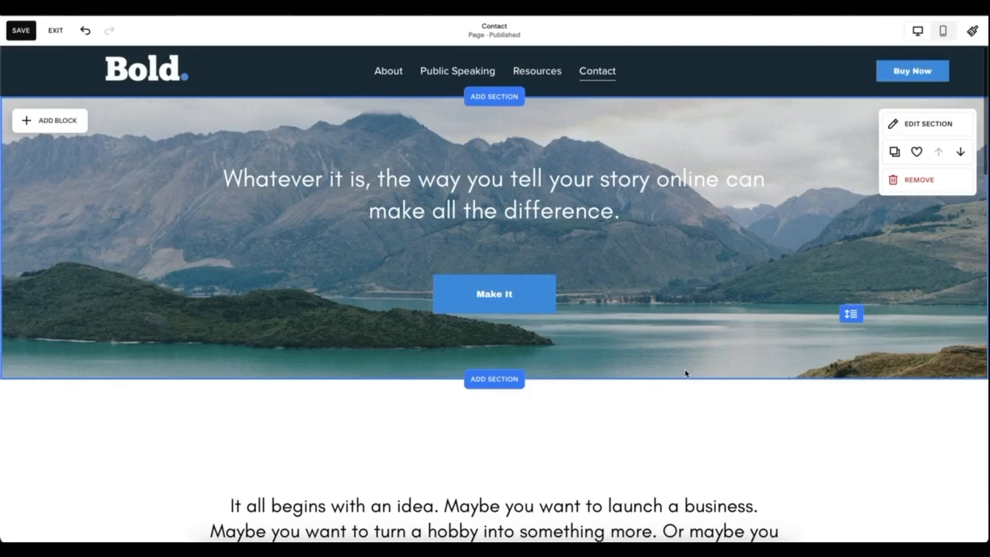
pyautogui.scroll(-5, 685, 373)
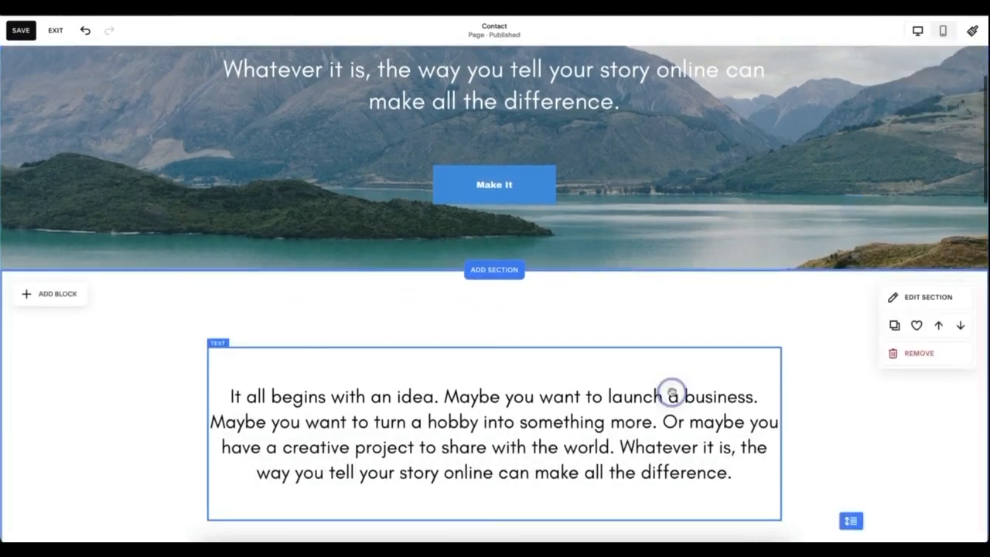
pyautogui.click(671, 391)
pyautogui.scroll(-10, 671, 391)
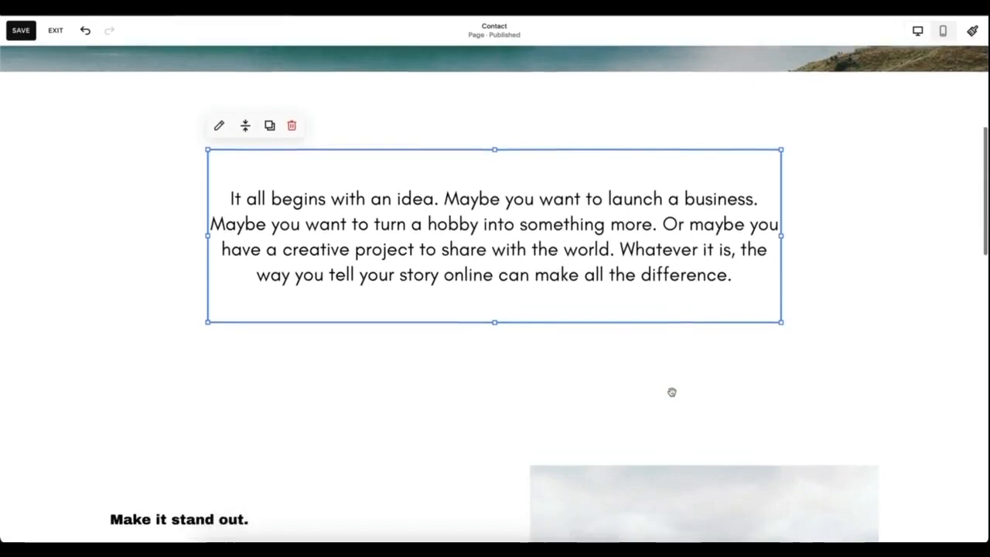
pyautogui.scroll(15, 671, 391)
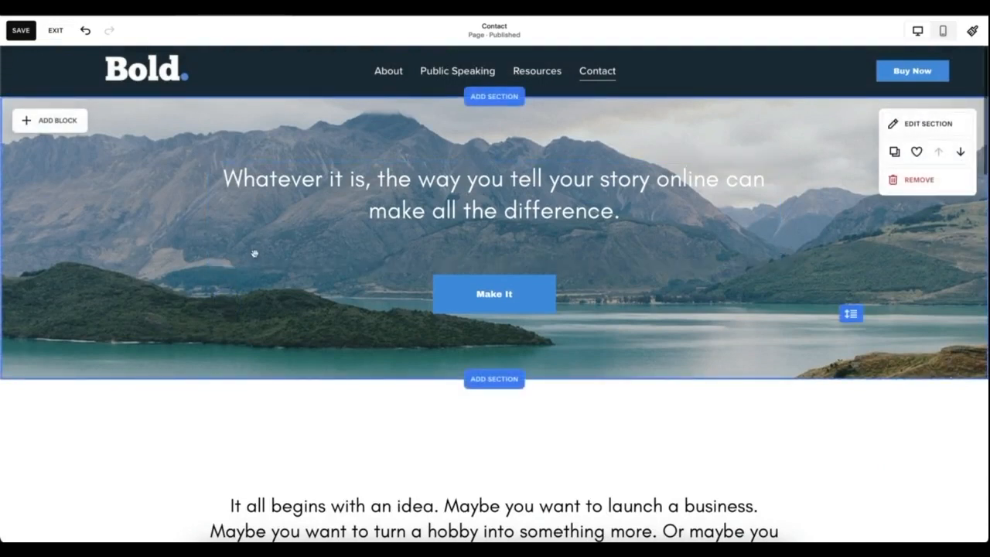
# Exit editing of the Contact page, saving the changes
pyautogui.click(56, 30)
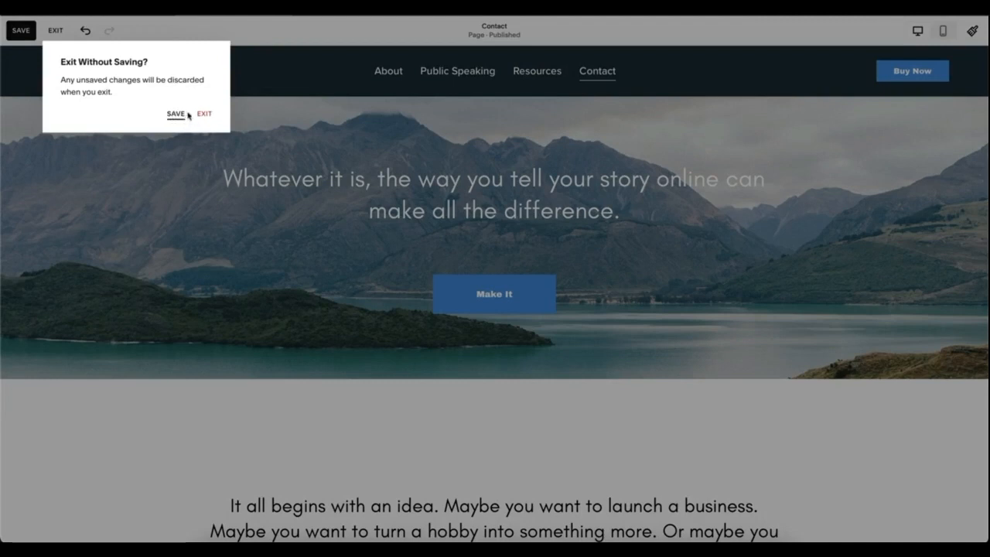
pyautogui.click(182, 117)
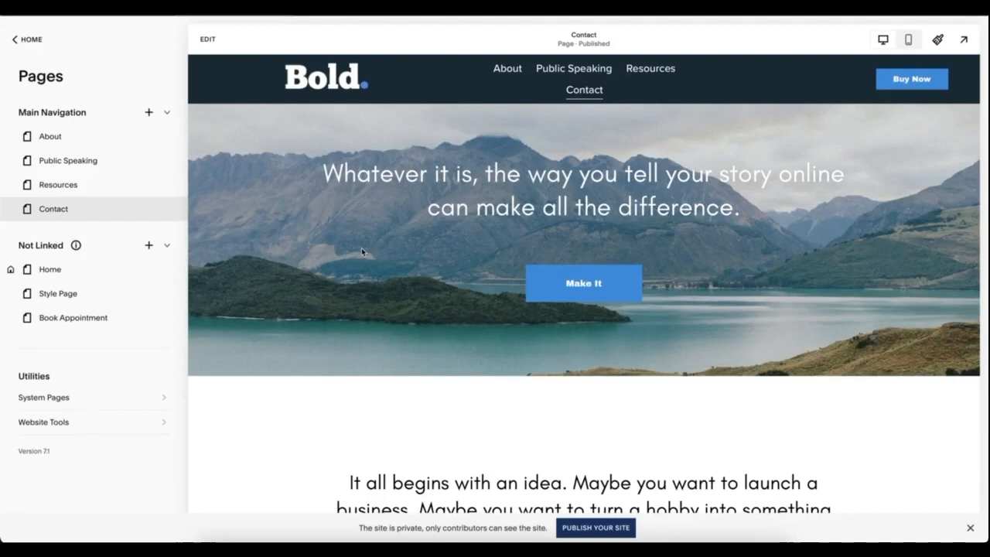
# Move the Contact page from the main navigation to Not Linked and delete it
pyautogui.click(96, 210)
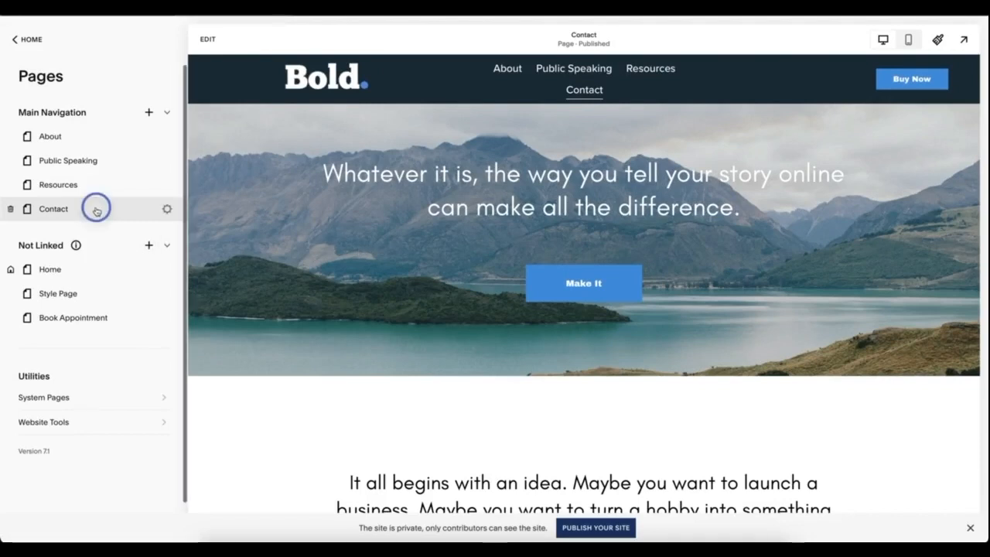
pyautogui.moveTo(95, 217); pyautogui.dragTo(116, 321)
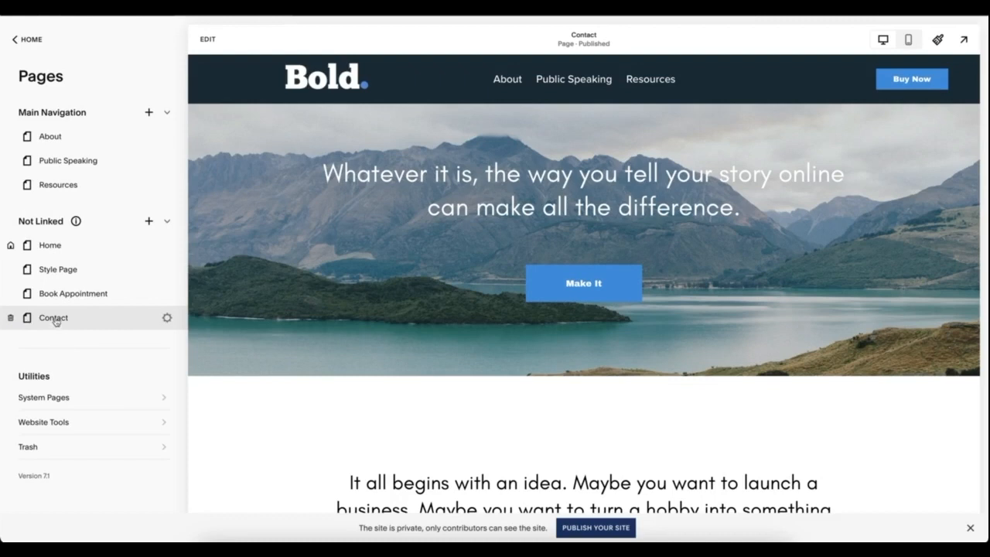
pyautogui.click(12, 318)
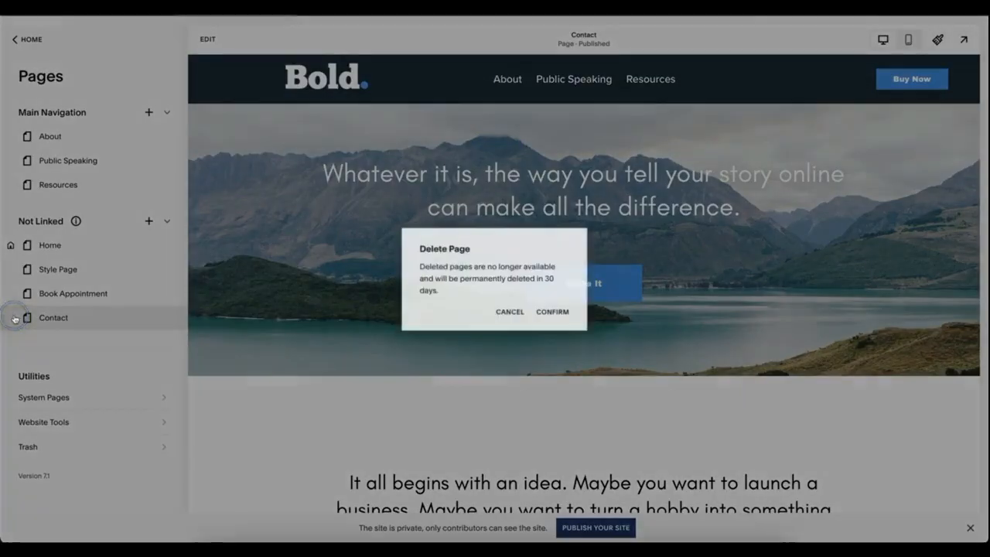
pyautogui.click(564, 314)
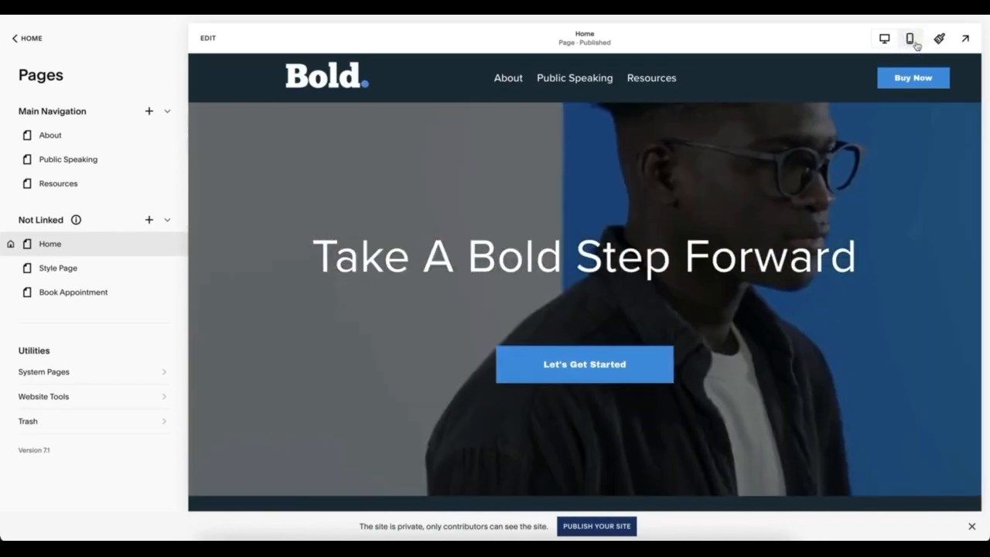
# Preview the Home page in mobile view from the banner through its service and call-to-action sections, and return to desktop view
pyautogui.click(911, 40)
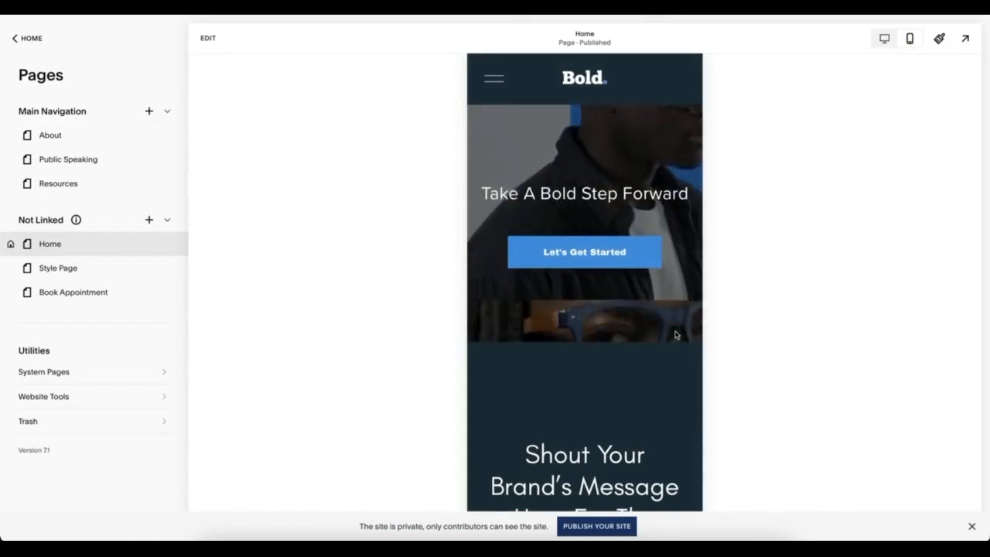
pyautogui.scroll(-2, 676, 334)
pyautogui.scroll(-3, 676, 334)
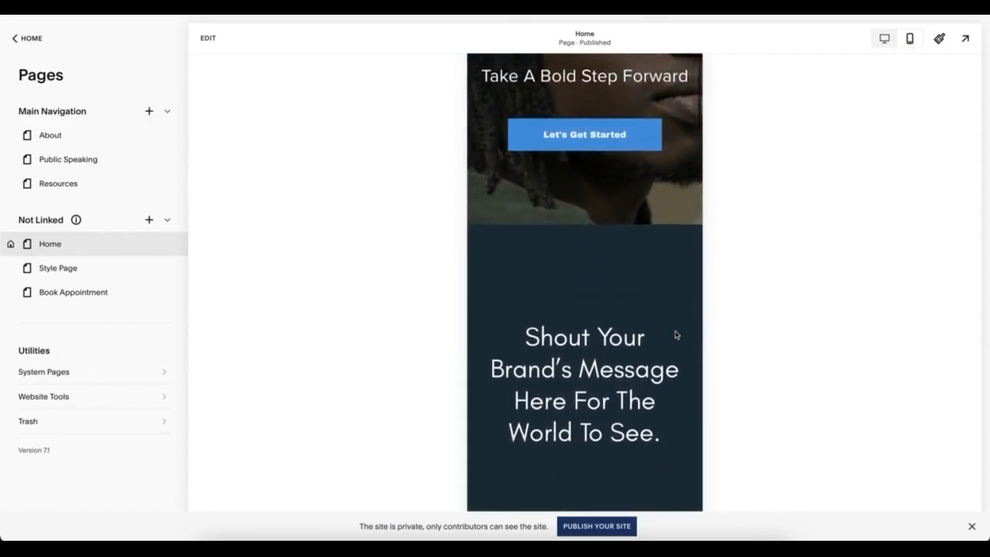
pyautogui.scroll(-6, 675, 334)
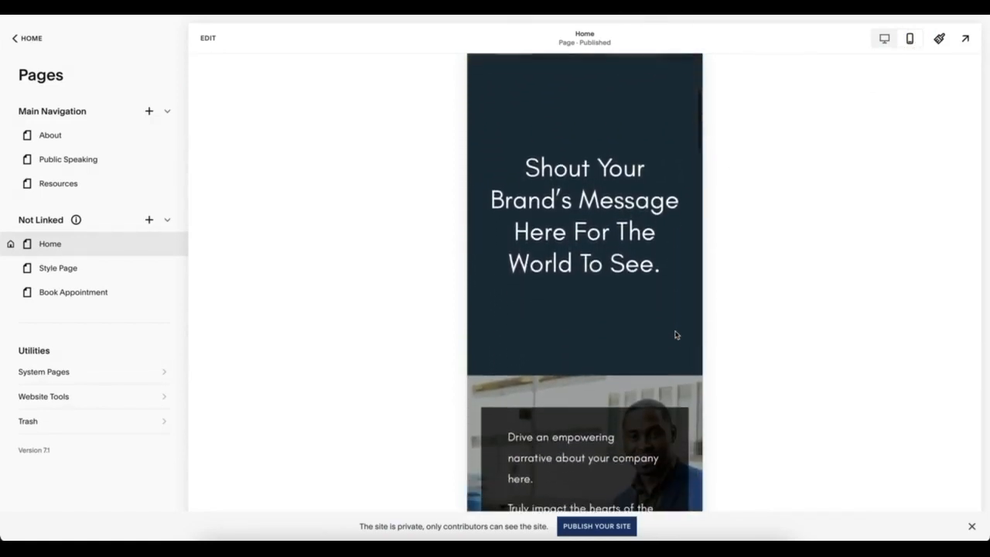
pyautogui.scroll(-7, 675, 334)
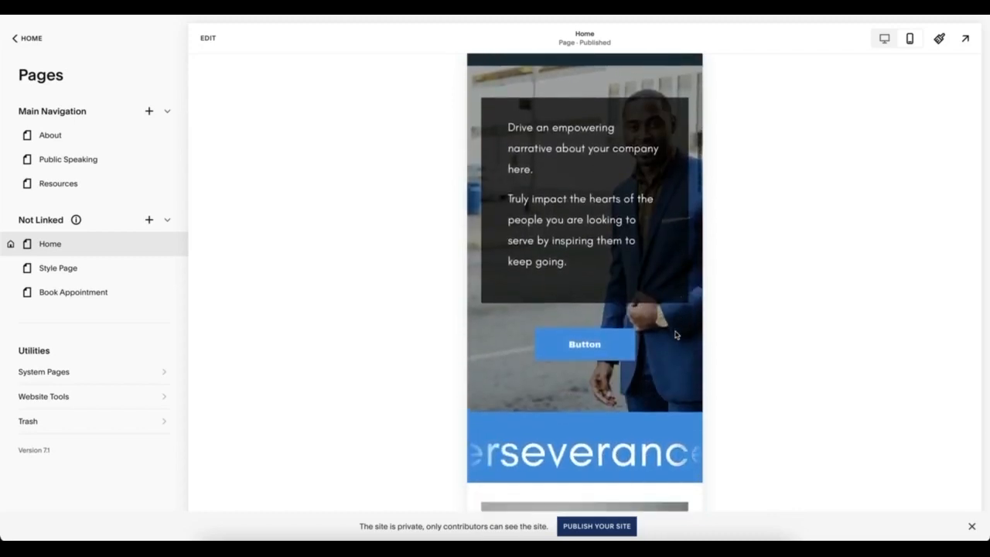
pyautogui.scroll(-5, 675, 334)
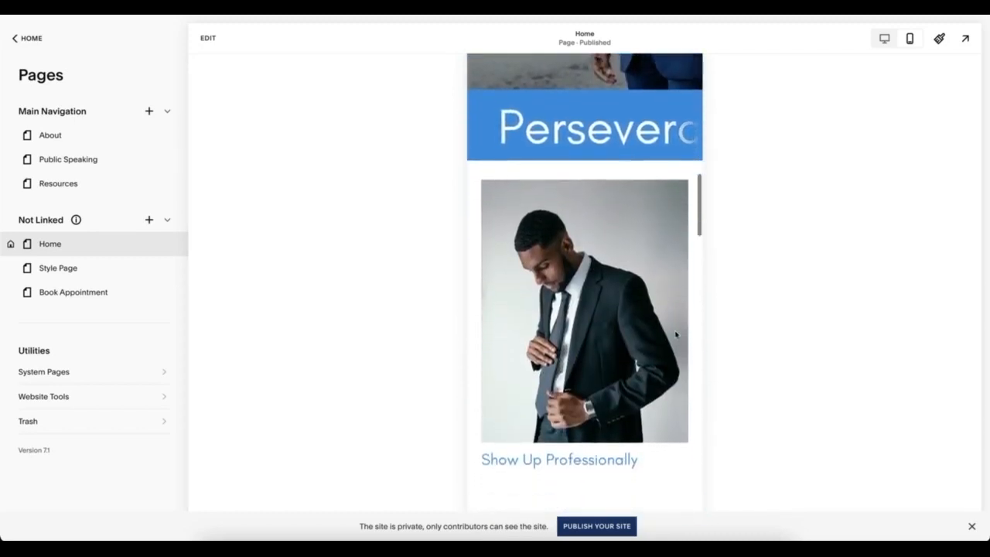
pyautogui.scroll(-6, 675, 334)
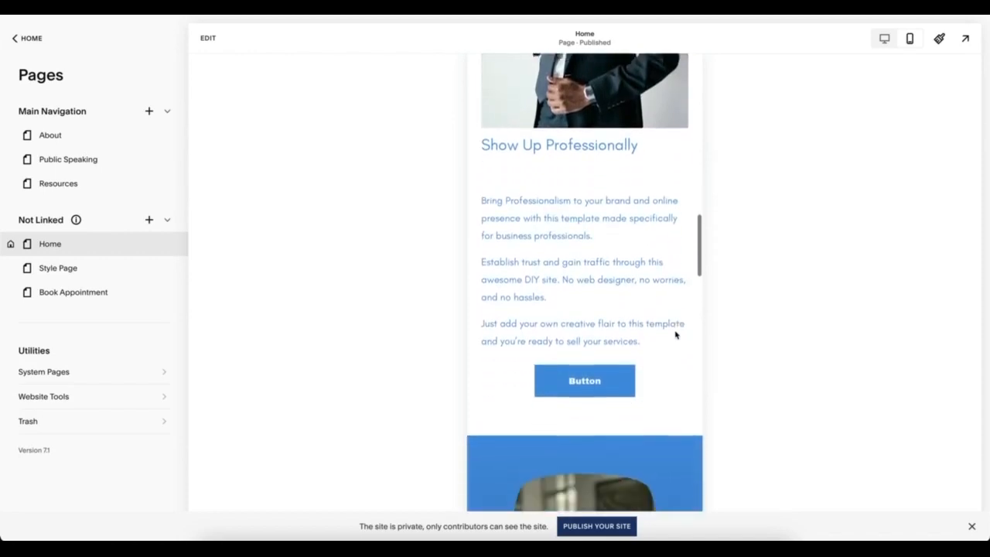
pyautogui.scroll(-6, 675, 334)
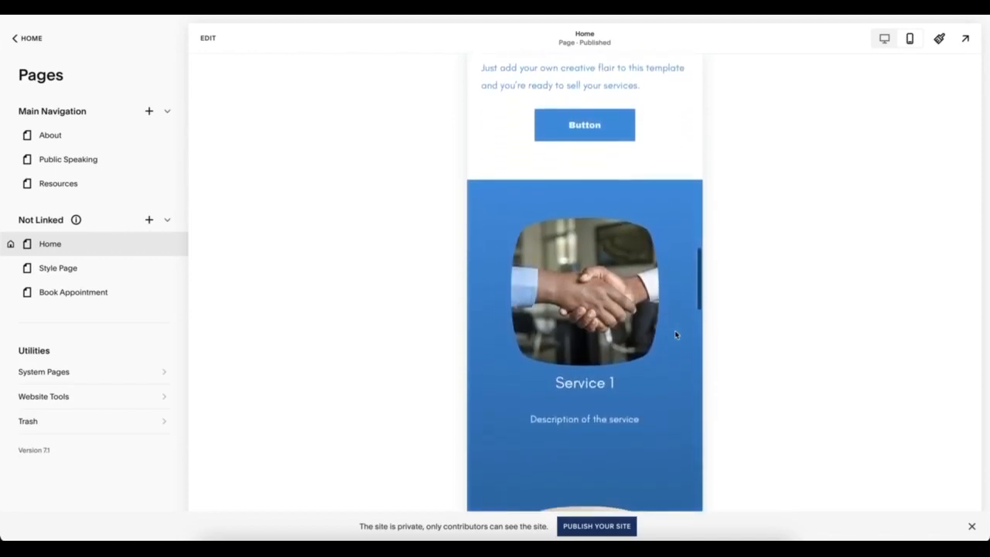
pyautogui.scroll(-9, 675, 334)
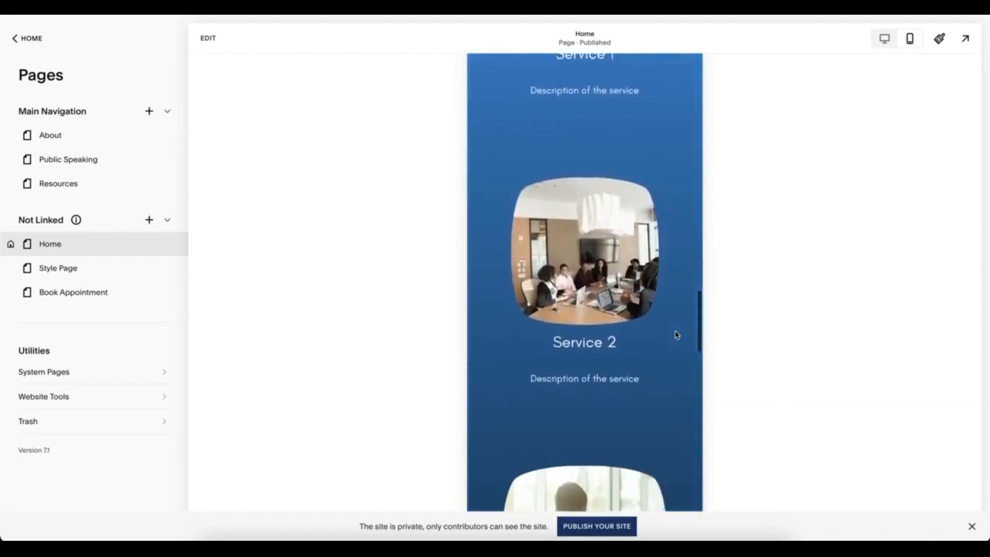
pyautogui.scroll(-9, 675, 334)
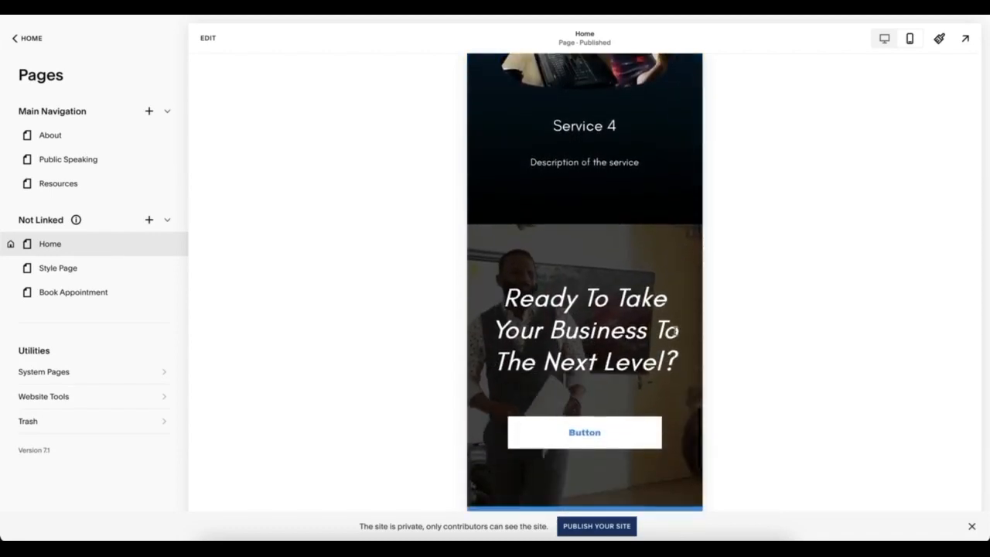
pyautogui.scroll(-6, 675, 333)
pyautogui.scroll(20, 676, 334)
pyautogui.scroll(20, 675, 334)
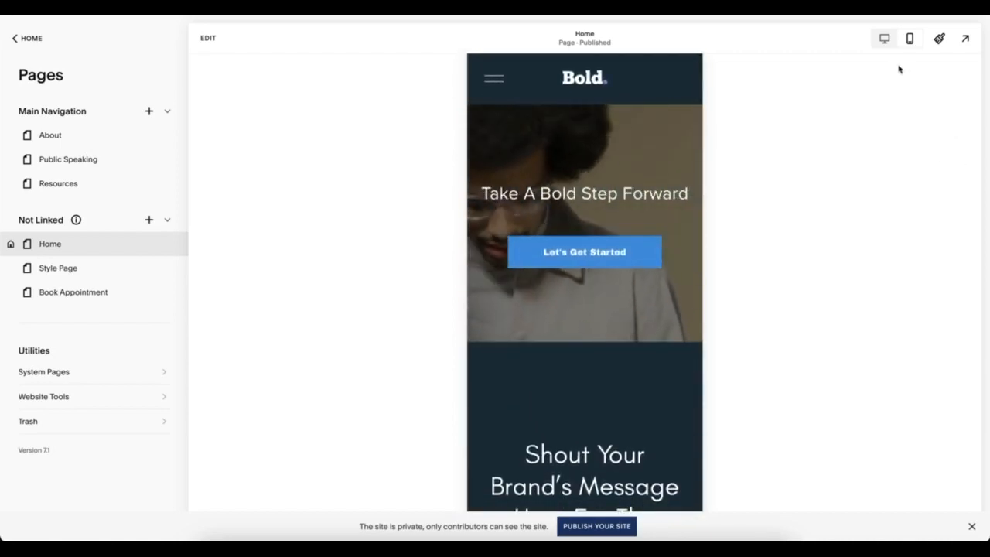
pyautogui.click(884, 38)
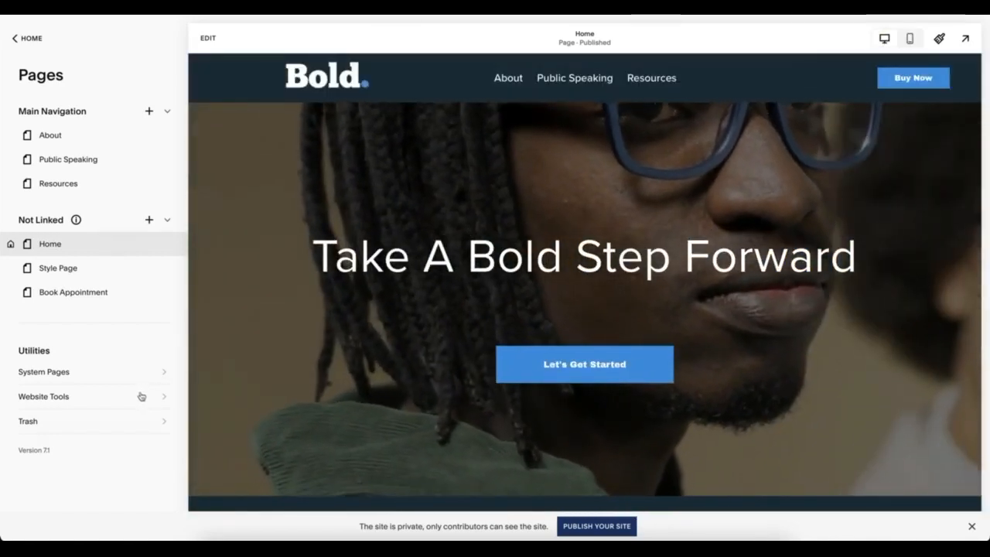
# Open the site's Custom CSS code from the website tools
pyautogui.click(141, 396)
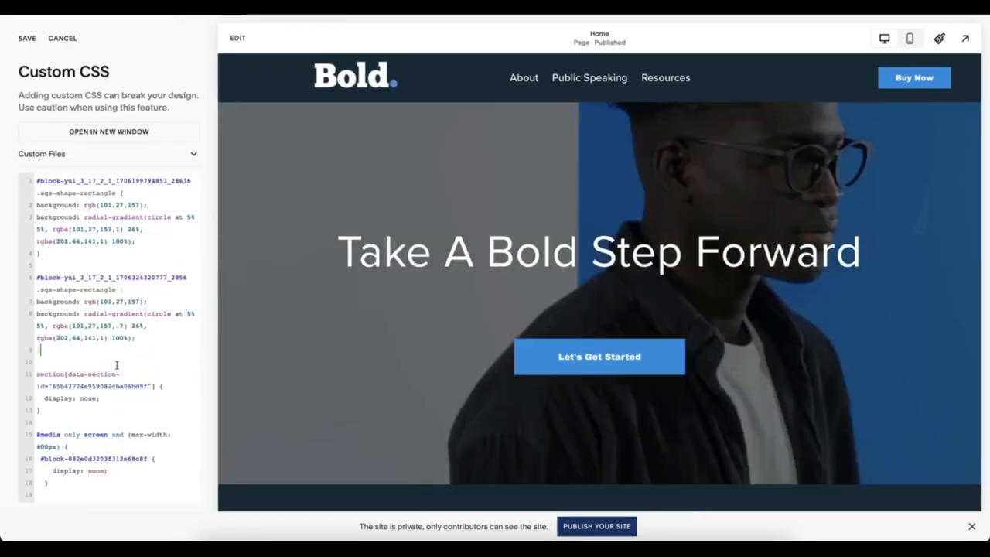